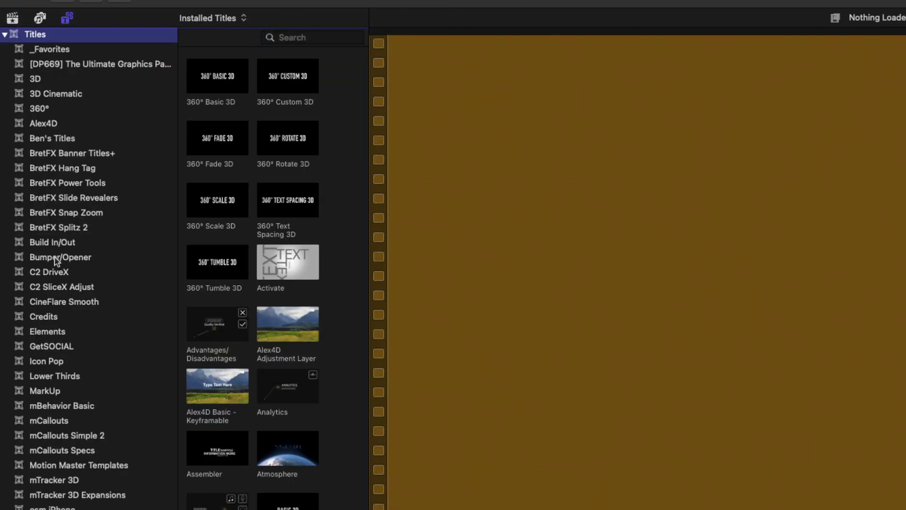
Place a Basic Title from the Bumper/Opener category above the start of the brown background clip.
{"action": "left_click", "coordinate": [67, 261]}
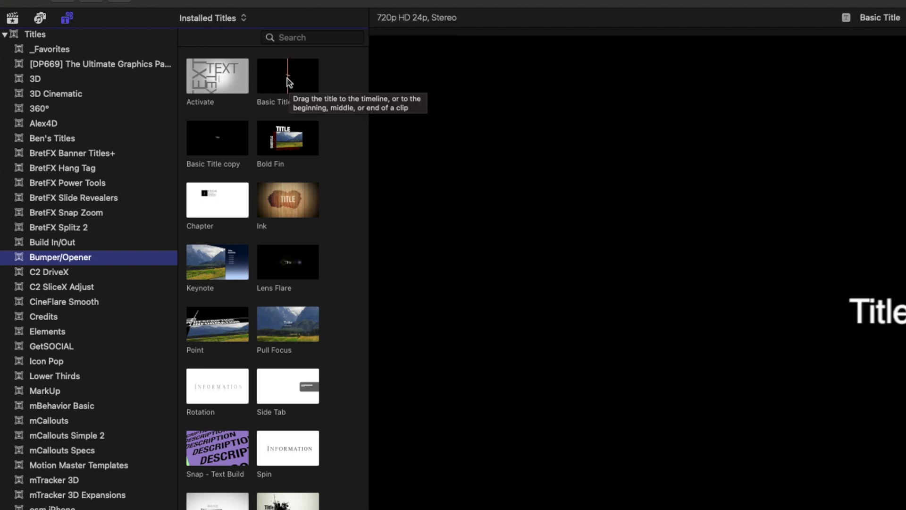
{"action": "left_click_drag", "start_coordinate": [287, 78], "coordinate": [16, 424]}
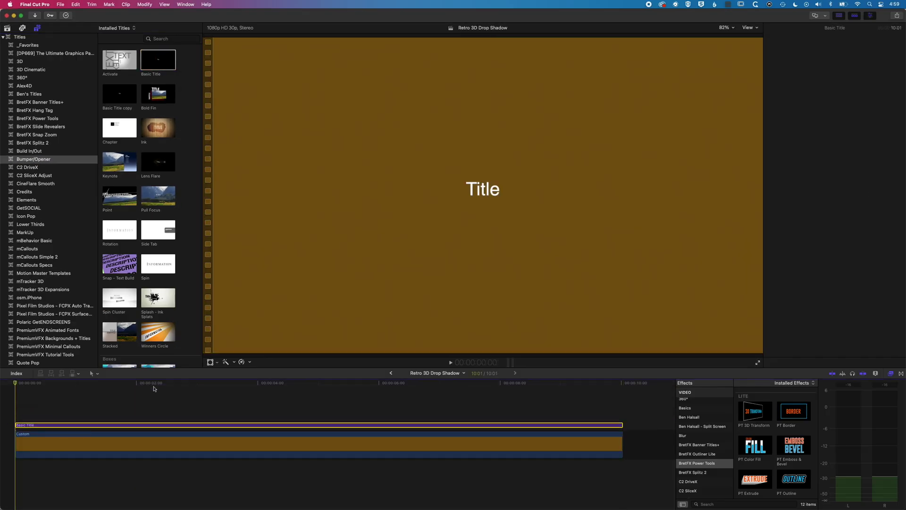
{"action": "left_click", "coordinate": [147, 383]}
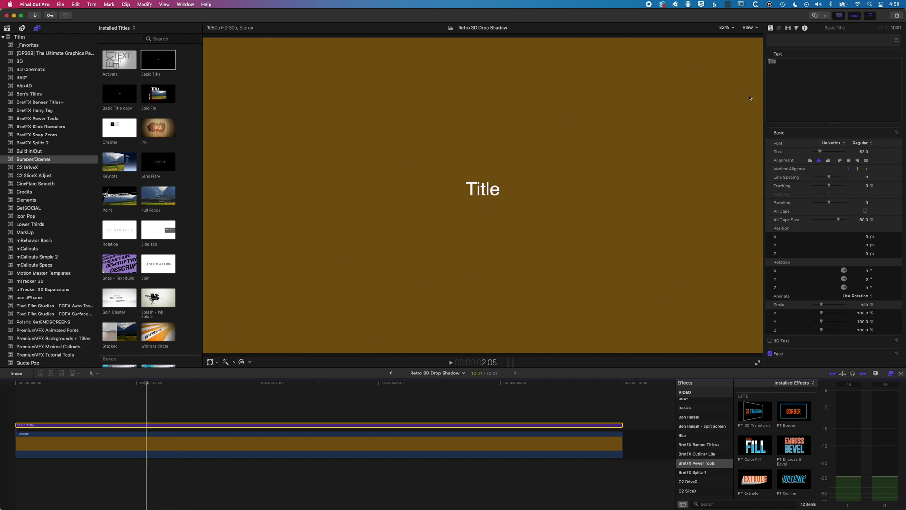
Replace the title's placeholder text with "Fantastic", capitalising the first letter.
{"action": "type", "text": "fanta"}
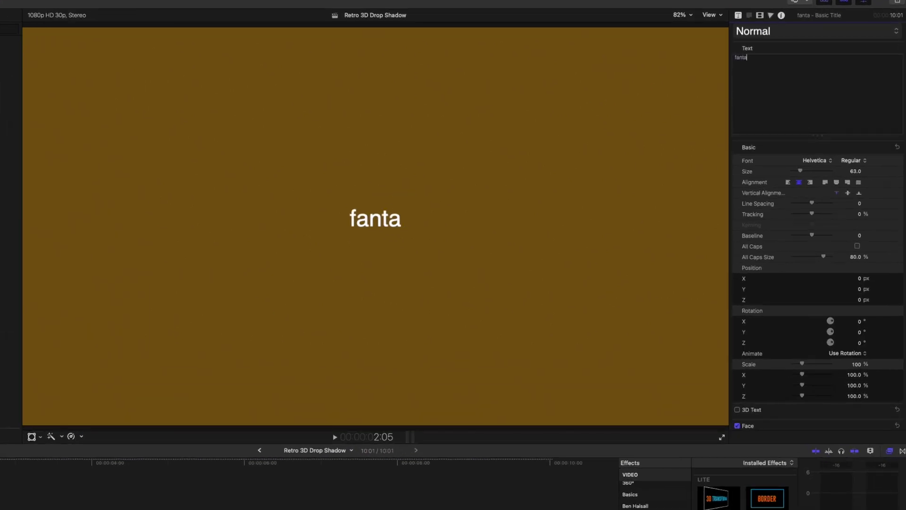
{"action": "type", "text": "stic"}
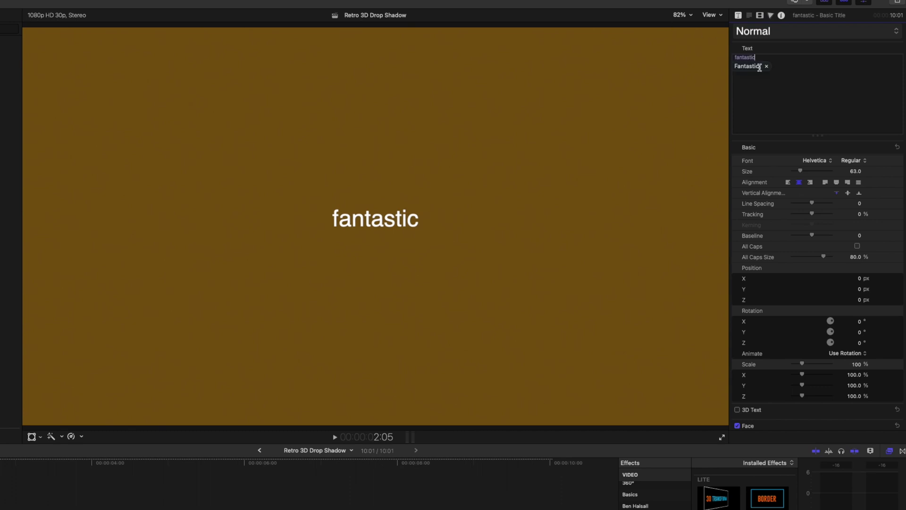
{"action": "left_click", "coordinate": [750, 66]}
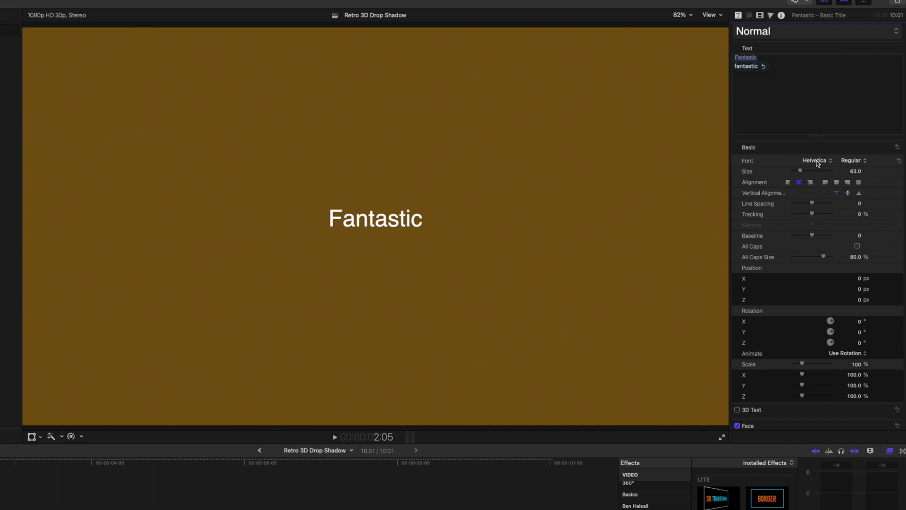
Format the title text as Helvetica Bold in all caps at 100% caps size, with a font size of 197.
{"action": "left_click", "coordinate": [856, 162]}
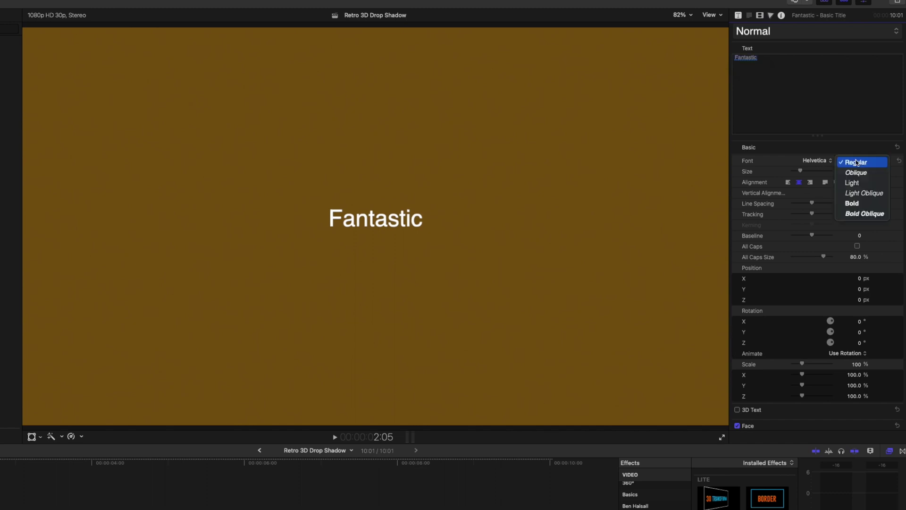
{"action": "left_click", "coordinate": [857, 206]}
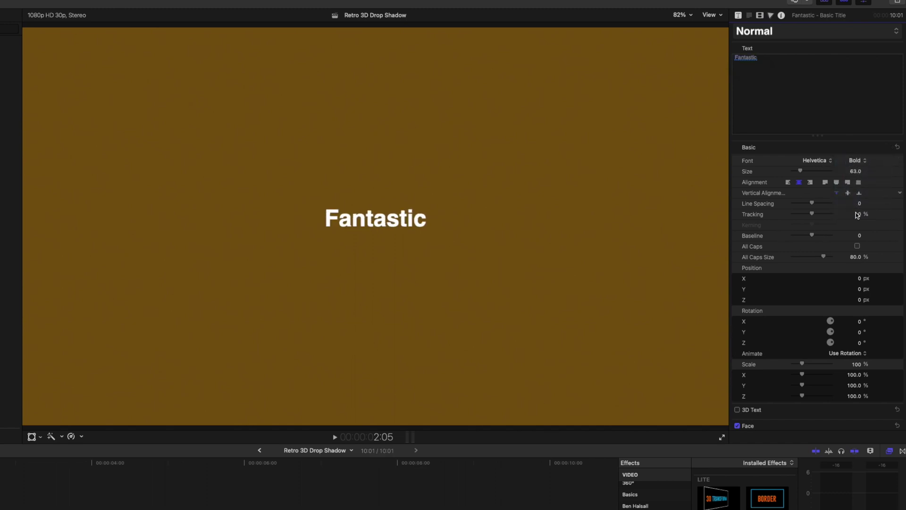
{"action": "left_click", "coordinate": [857, 247]}
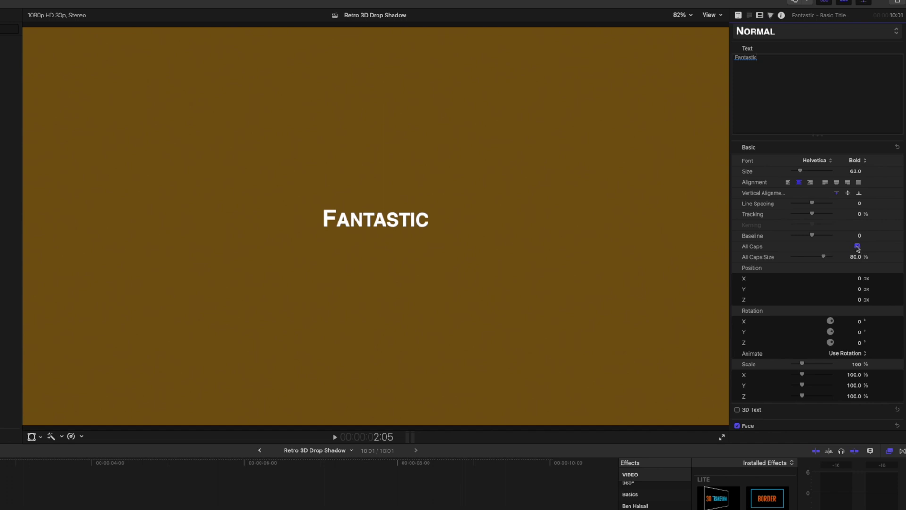
{"action": "left_click_drag", "start_coordinate": [825, 258], "coordinate": [853, 259]}
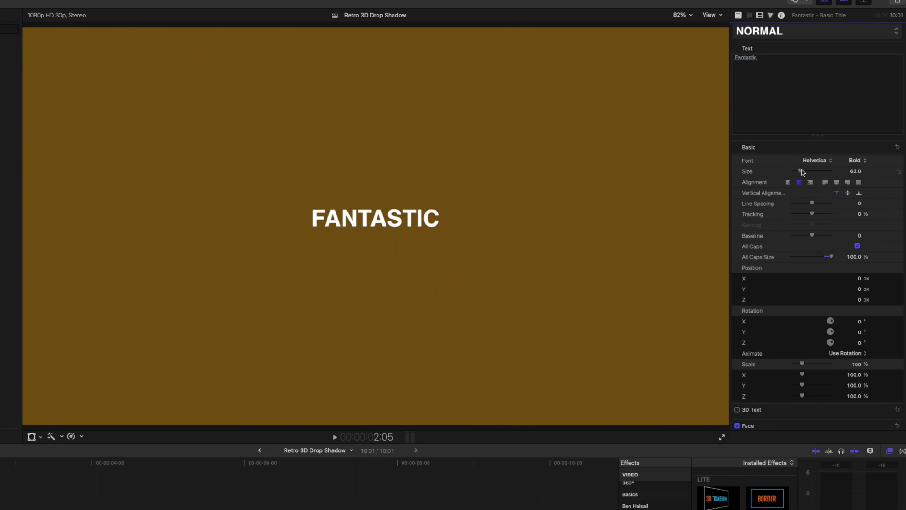
{"action": "left_click_drag", "start_coordinate": [802, 172], "coordinate": [821, 169]}
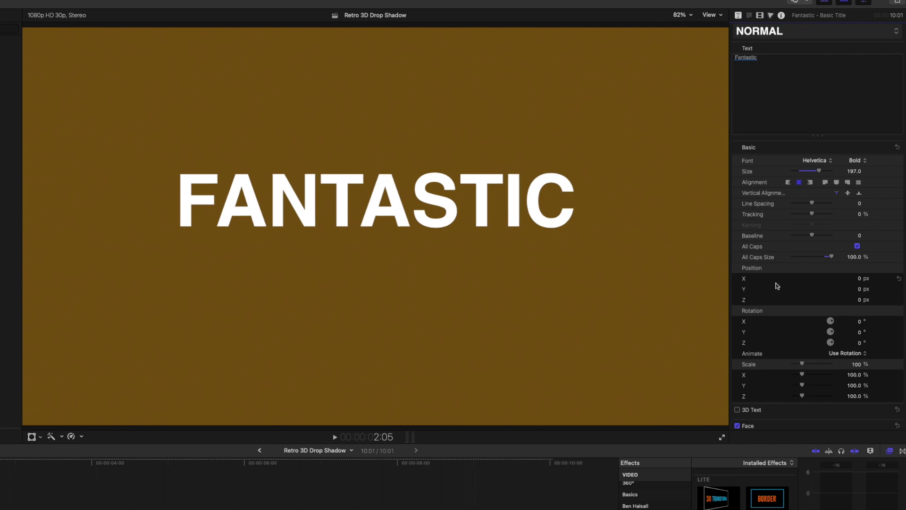
Enable the title's built-in drop shadow and set its distance to 19 and angle to 317°.
{"action": "scroll", "coordinate": [803, 291], "scroll_direction": "down", "scroll_amount": 3}
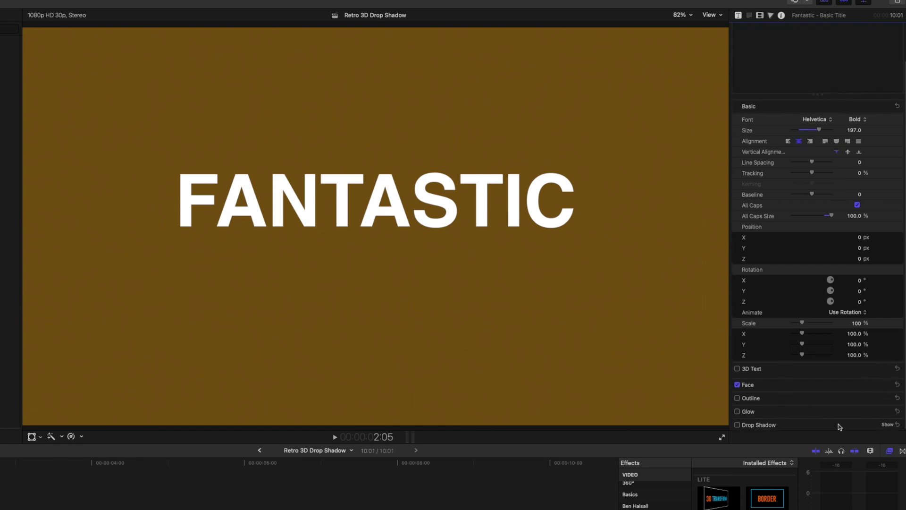
{"action": "left_click", "coordinate": [887, 424]}
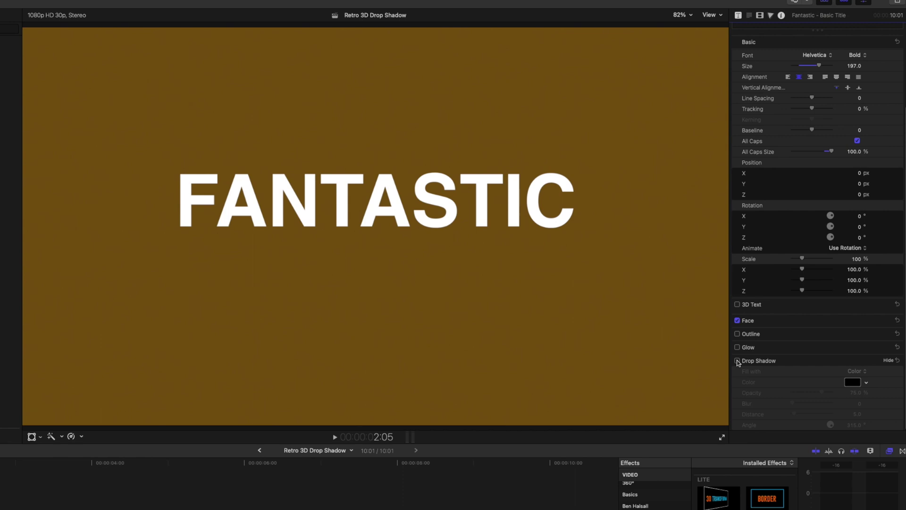
{"action": "left_click", "coordinate": [737, 361]}
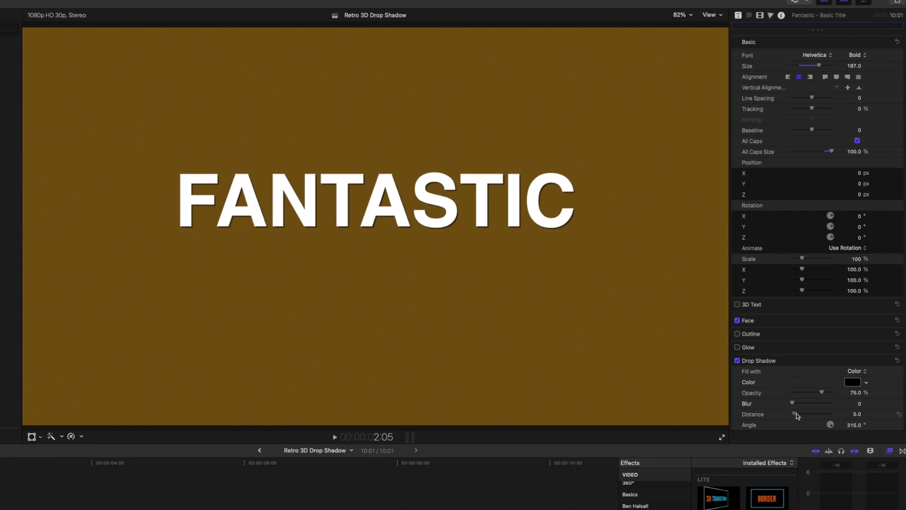
{"action": "left_click_drag", "start_coordinate": [796, 415], "coordinate": [801, 415]}
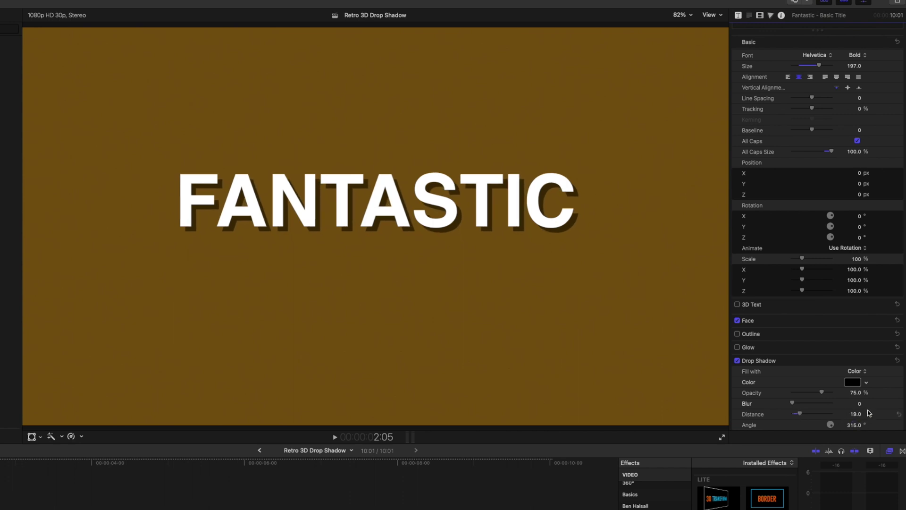
{"action": "left_click_drag", "start_coordinate": [832, 427], "coordinate": [836, 432]}
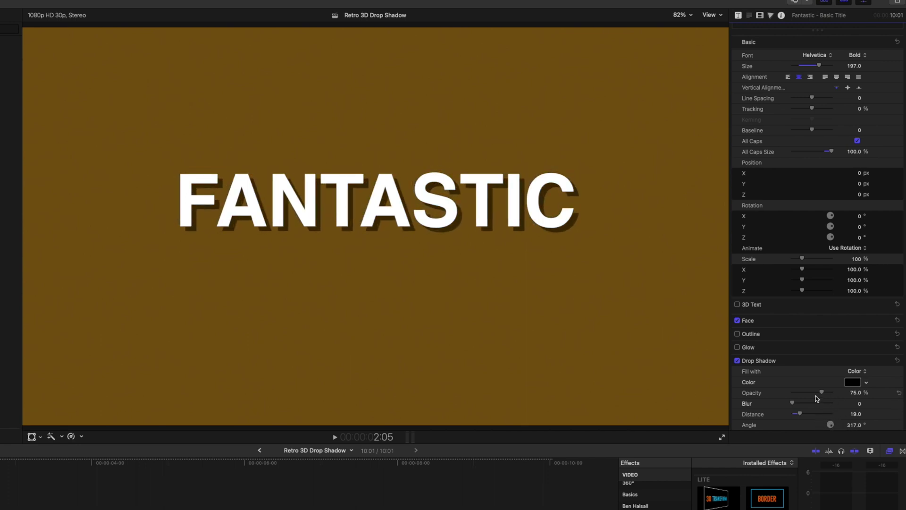
{"action": "mouse_move", "coordinate": [822, 393]}
{"action": "left_mouse_down"}
{"action": "mouse_move", "coordinate": [807, 395]}
{"action": "mouse_move", "coordinate": [822, 394]}
{"action": "left_mouse_up"}
Change the built-in drop shadow's colour to teal.
{"action": "left_click", "coordinate": [867, 385]}
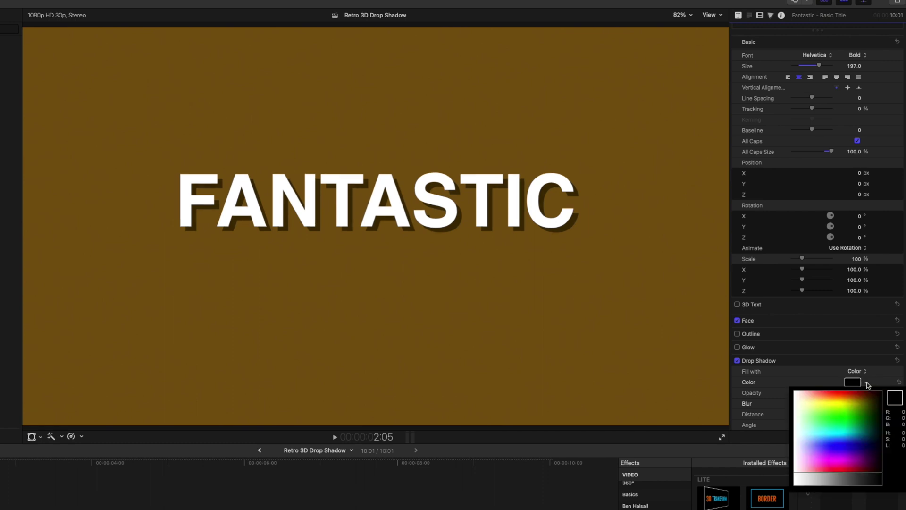
{"action": "left_click", "coordinate": [823, 397]}
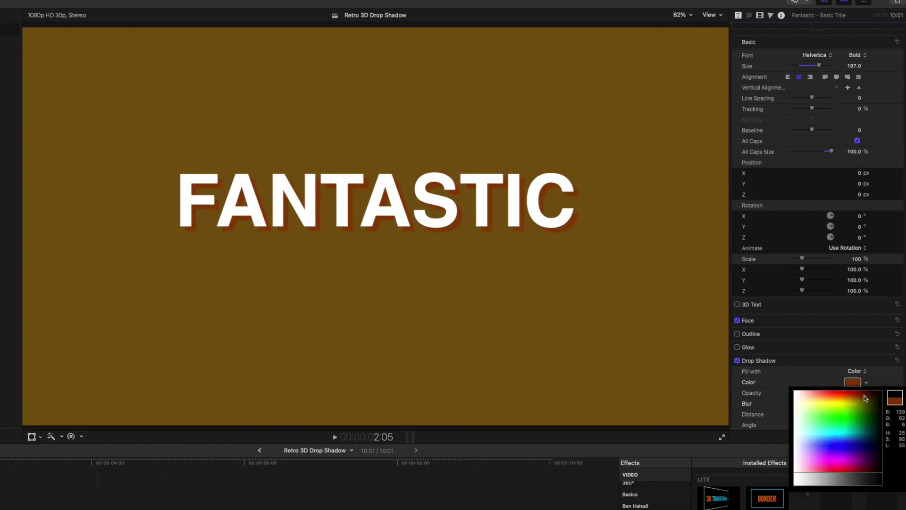
{"action": "left_click_drag", "start_coordinate": [865, 395], "coordinate": [852, 431]}
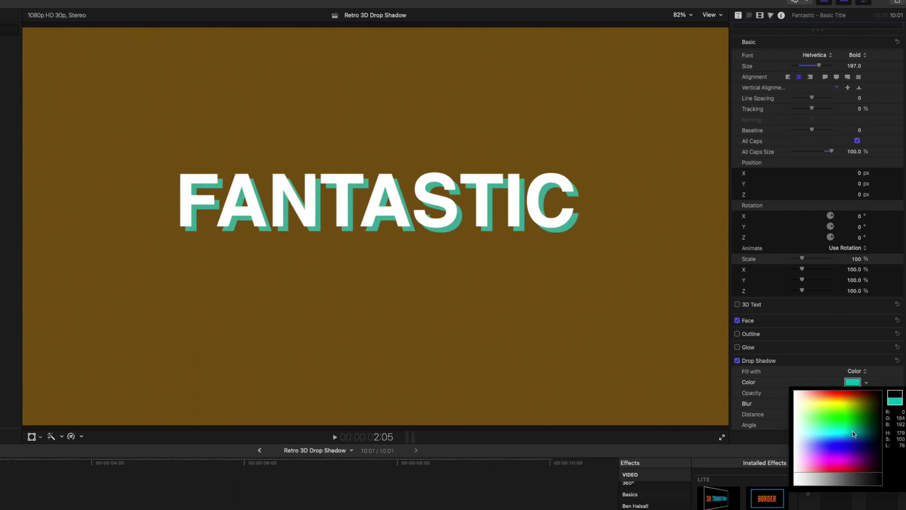
{"action": "left_click", "coordinate": [854, 430]}
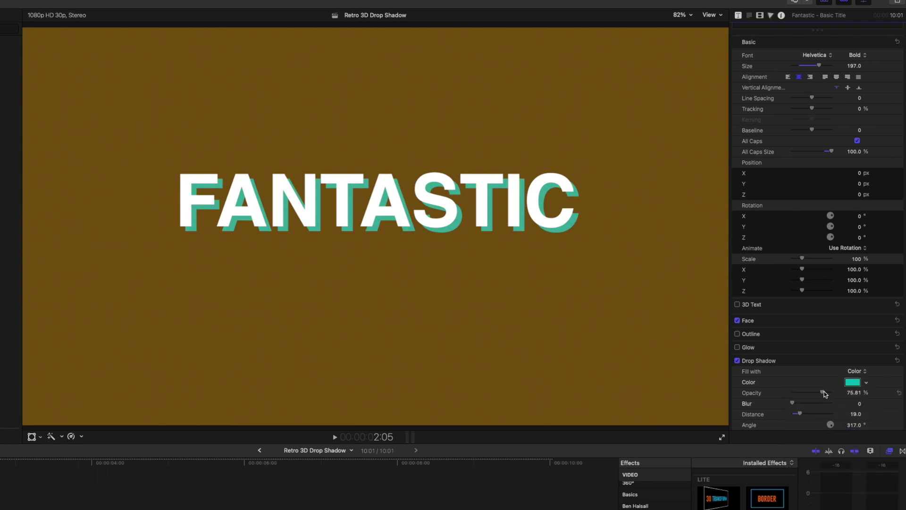
Lower the built-in drop shadow's opacity to about 57.6% and keep its blur at 0.
{"action": "mouse_move", "coordinate": [824, 394]}
{"action": "left_mouse_down"}
{"action": "mouse_move", "coordinate": [806, 394]}
{"action": "mouse_move", "coordinate": [827, 395]}
{"action": "mouse_move", "coordinate": [818, 395]}
{"action": "left_mouse_up"}
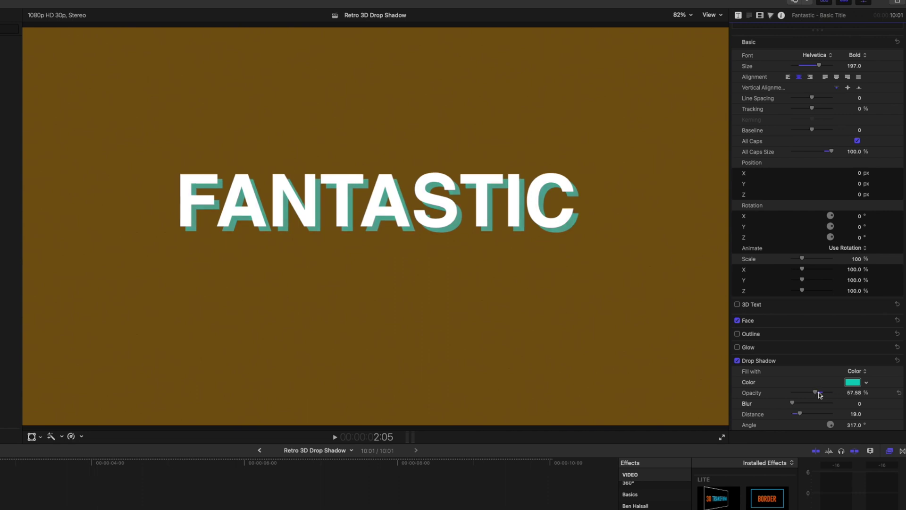
{"action": "left_click_drag", "start_coordinate": [794, 404], "coordinate": [765, 405]}
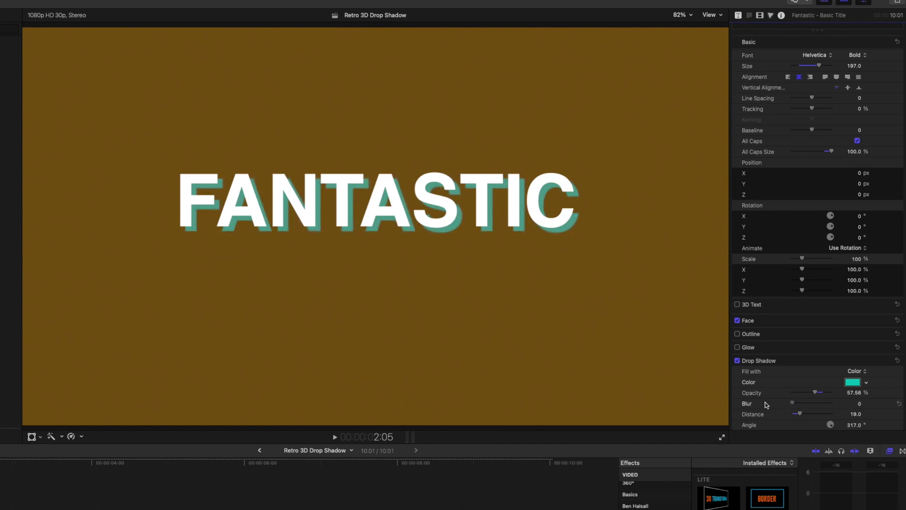
{"action": "left_click", "coordinate": [410, 190]}
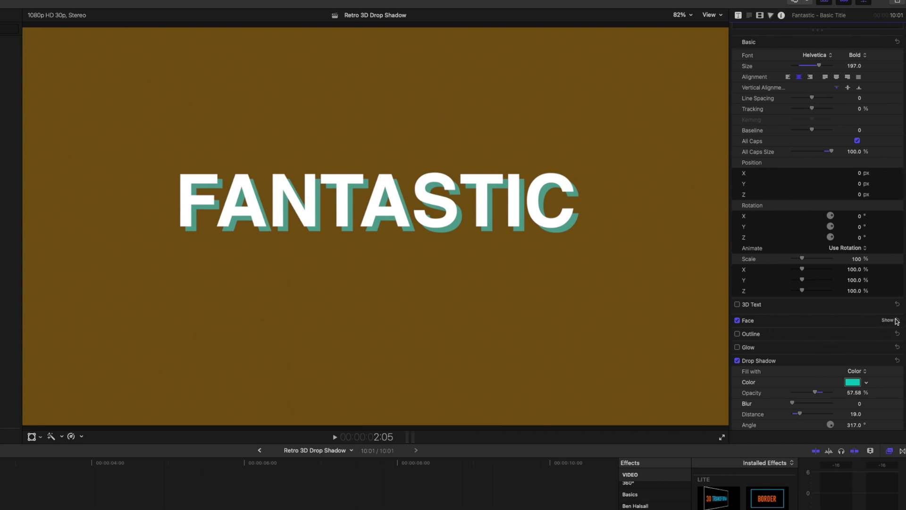
Set the title's face colour to pale yellow and its built-in drop shadow colour to dark purple.
{"action": "left_click", "coordinate": [887, 320]}
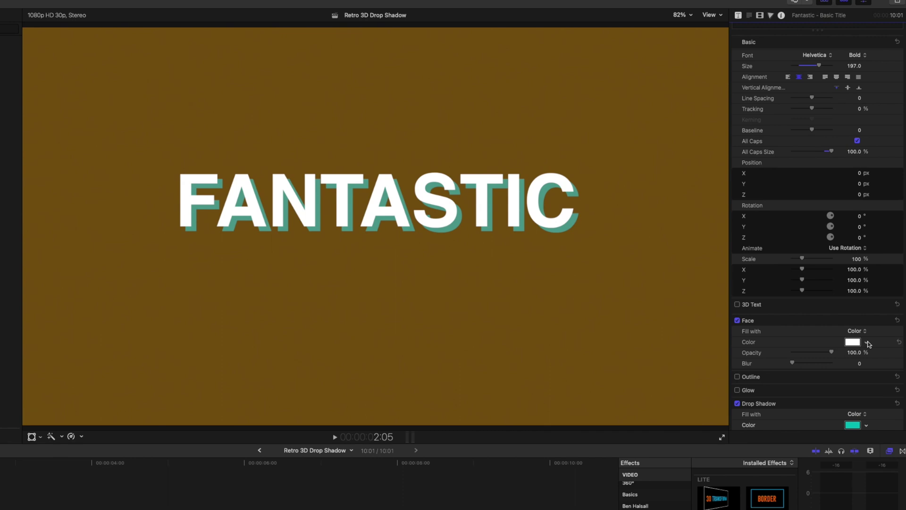
{"action": "left_click", "coordinate": [867, 343]}
{"action": "mouse_move", "coordinate": [829, 366]}
{"action": "left_mouse_down"}
{"action": "mouse_move", "coordinate": [820, 373]}
{"action": "mouse_move", "coordinate": [826, 365]}
{"action": "mouse_move", "coordinate": [814, 361]}
{"action": "left_mouse_up"}
{"action": "left_click_drag", "start_coordinate": [853, 424], "coordinate": [872, 503]}
{"action": "left_click", "coordinate": [872, 431]}
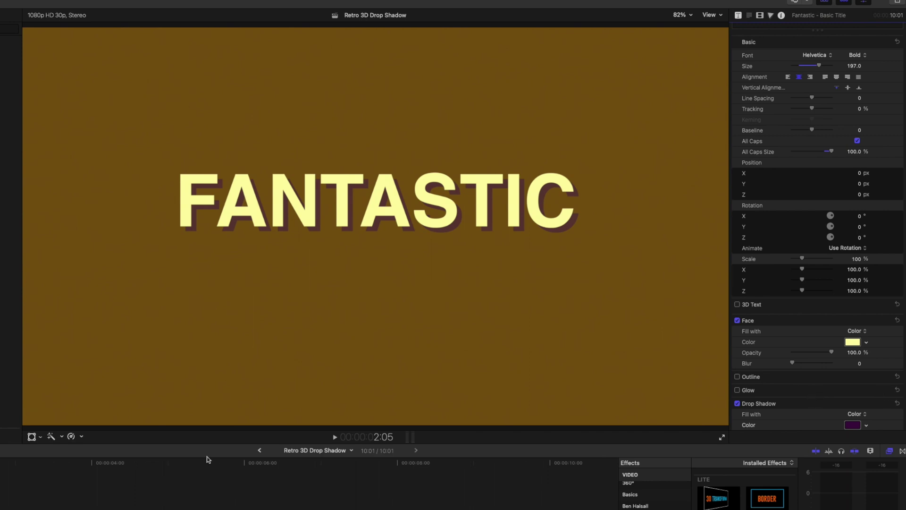
Turn off the built-in drop shadow in the title's text settings.
{"action": "left_click", "coordinate": [0, 509]}
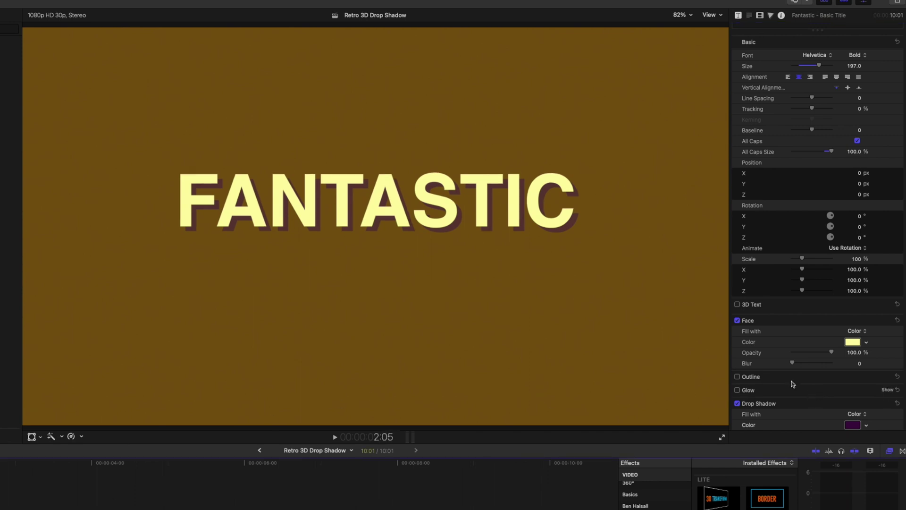
{"action": "scroll", "coordinate": [791, 381], "scroll_direction": "down", "scroll_amount": 2}
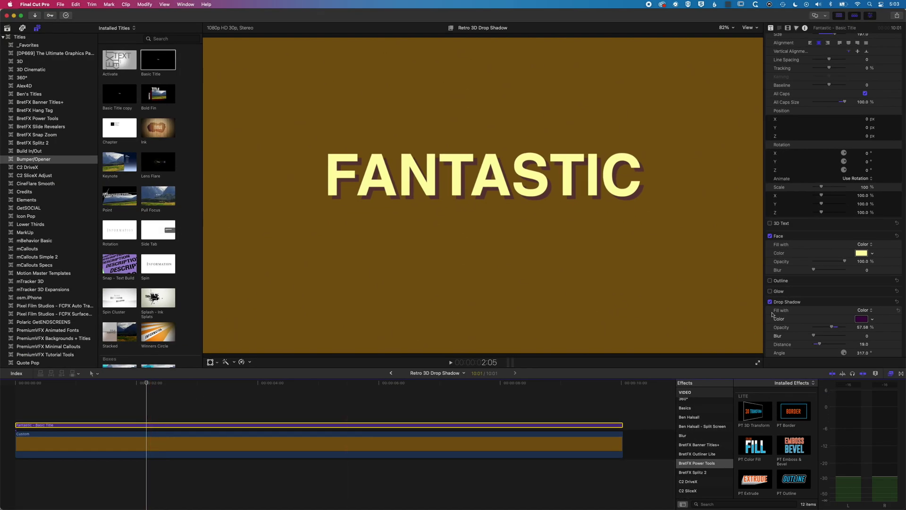
{"action": "left_click", "coordinate": [770, 302]}
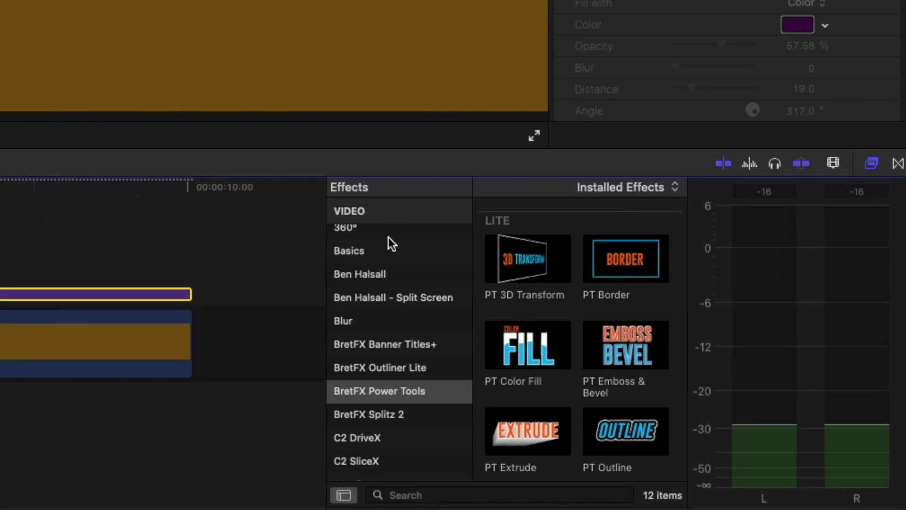
Search all video and audio effects for "drop" and apply the Drop Shadow effect to the Fantastic title clip.
{"action": "scroll", "coordinate": [389, 237], "scroll_direction": "up", "scroll_amount": 4}
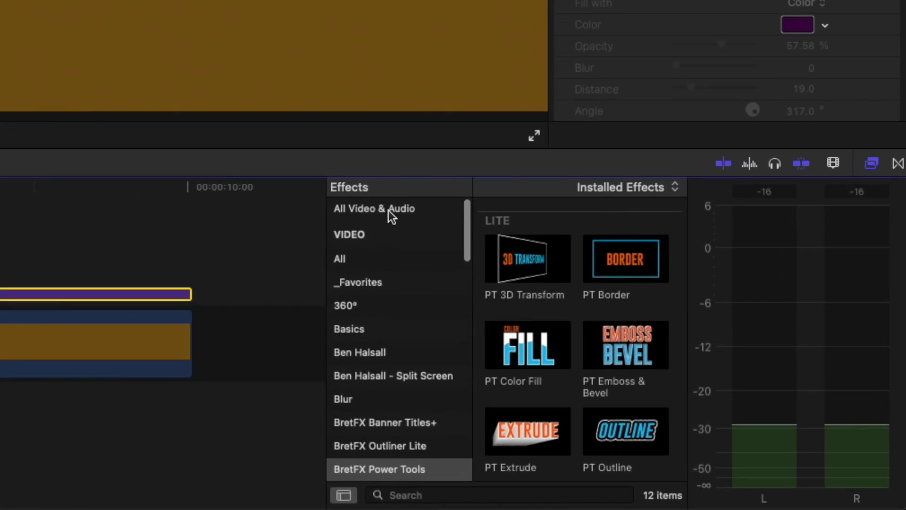
{"action": "left_click", "coordinate": [357, 208]}
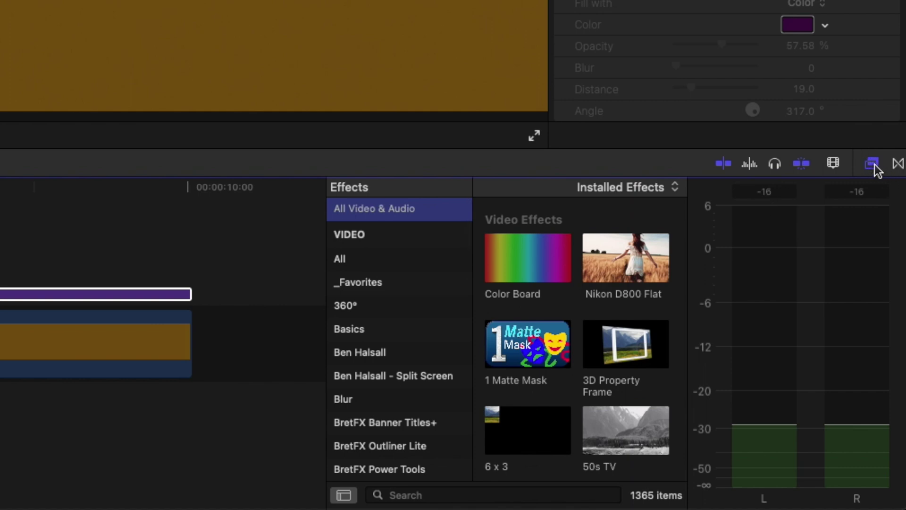
{"action": "left_click", "coordinate": [492, 491]}
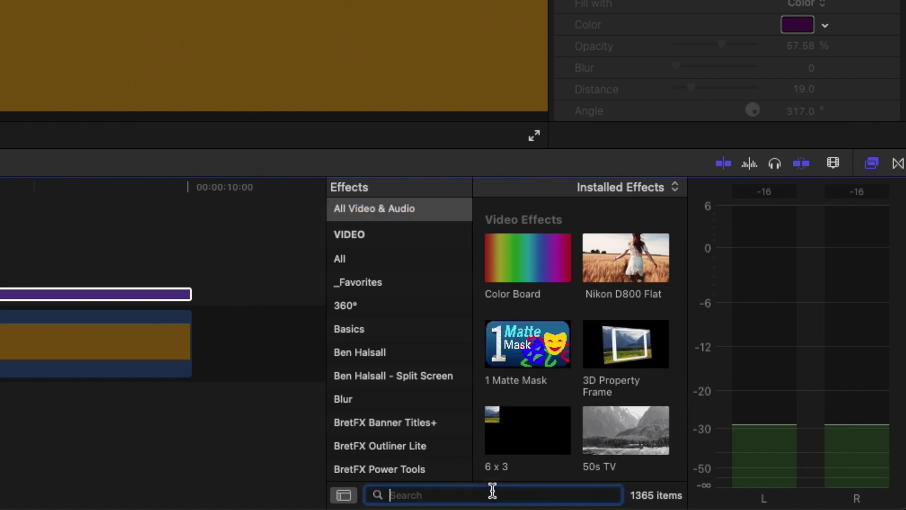
{"action": "type", "text": "drop"}
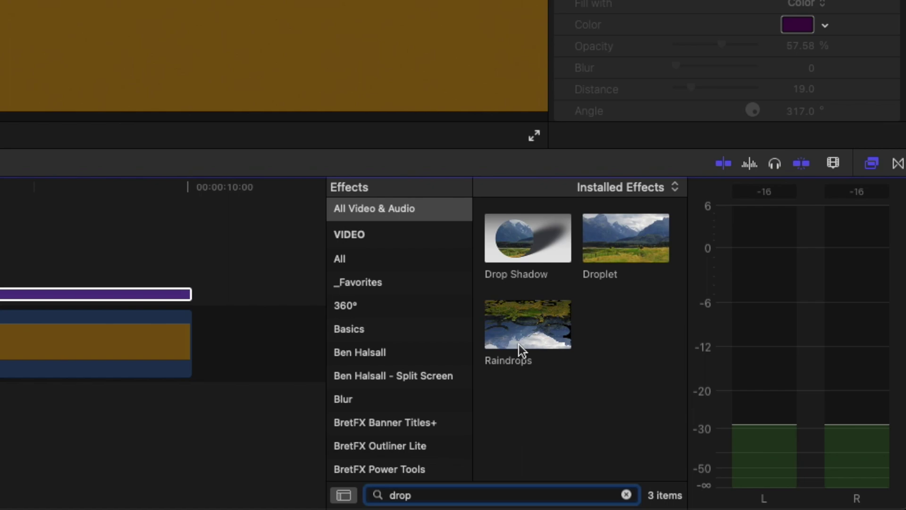
{"action": "left_click_drag", "start_coordinate": [517, 221], "coordinate": [534, 426]}
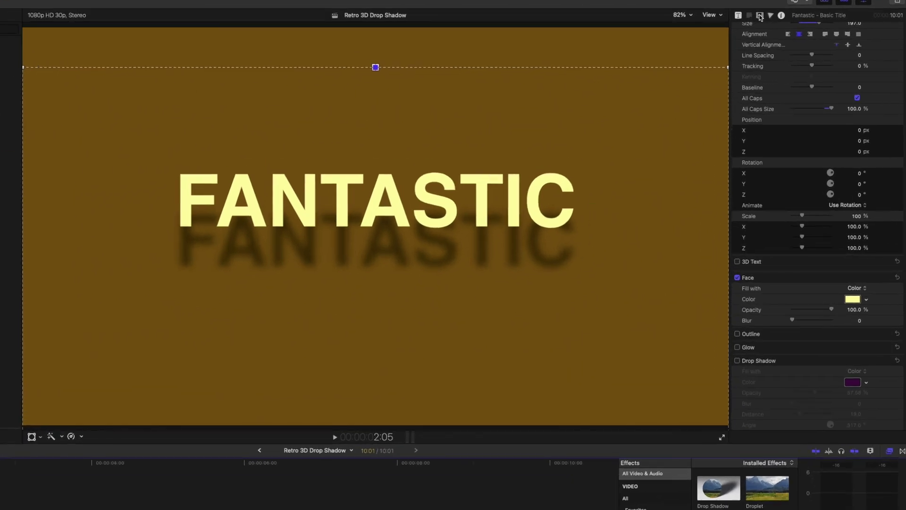
Move the Drop Shadow effect's shadow up closer to the text, to a Y position of about -0.52, and set its blur to 0.
{"action": "left_click", "coordinate": [760, 16]}
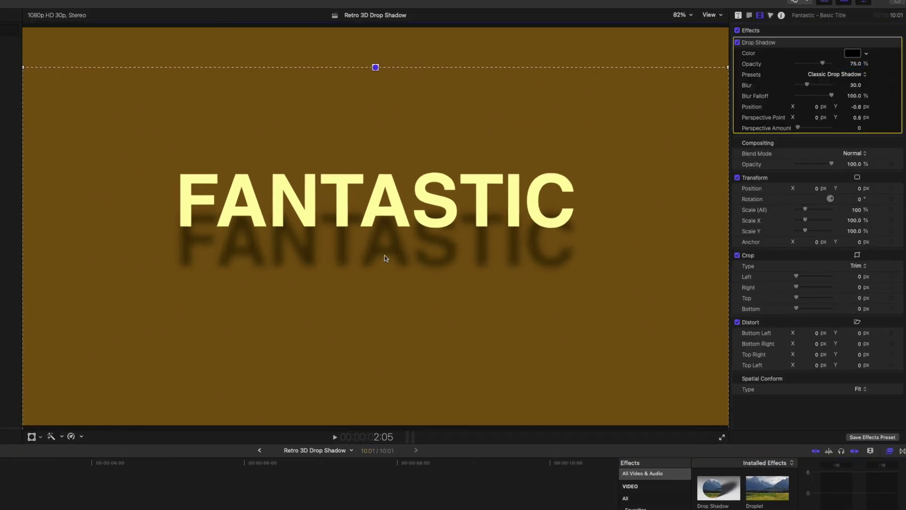
{"action": "left_click_drag", "start_coordinate": [384, 316], "coordinate": [384, 239]}
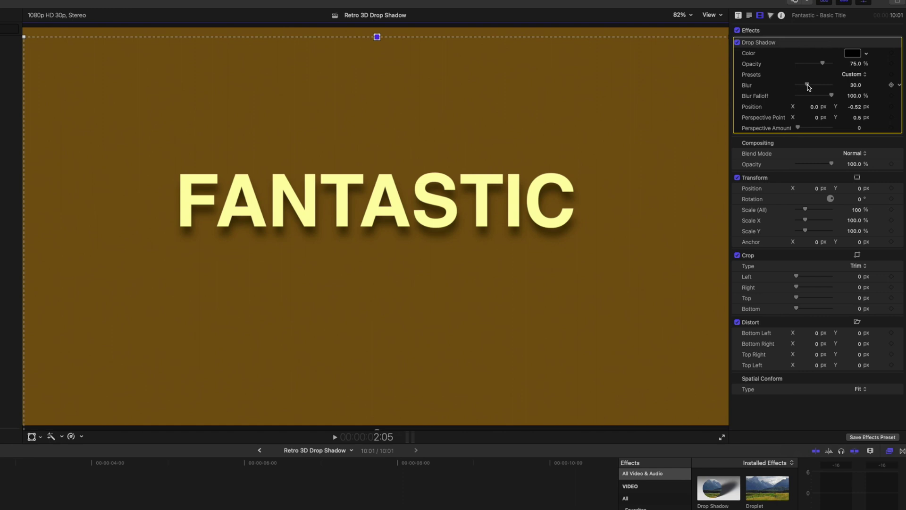
{"action": "left_click_drag", "start_coordinate": [807, 85], "coordinate": [764, 85]}
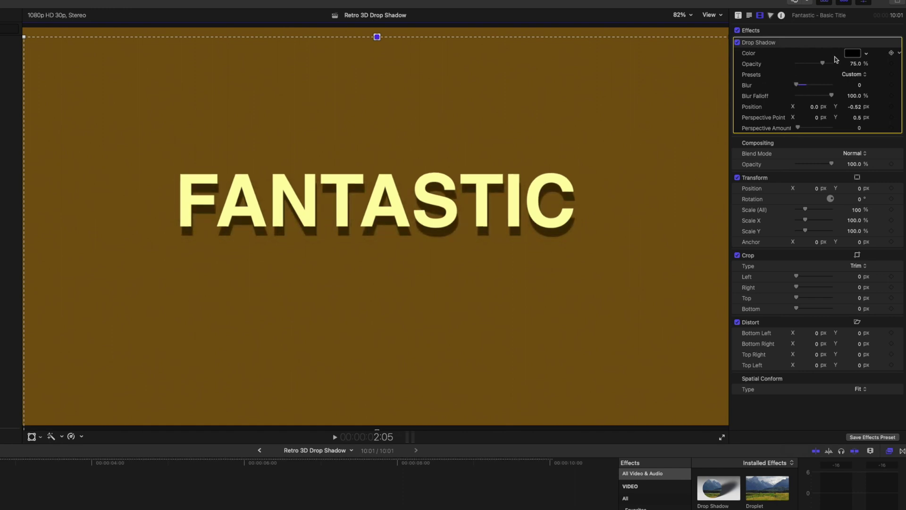
Set the Drop Shadow effect's colour to dark purple and shift the shadow slightly right, to an X position of about 0.01.
{"action": "left_click", "coordinate": [867, 53]}
{"action": "left_click_drag", "start_coordinate": [866, 66], "coordinate": [866, 135]}
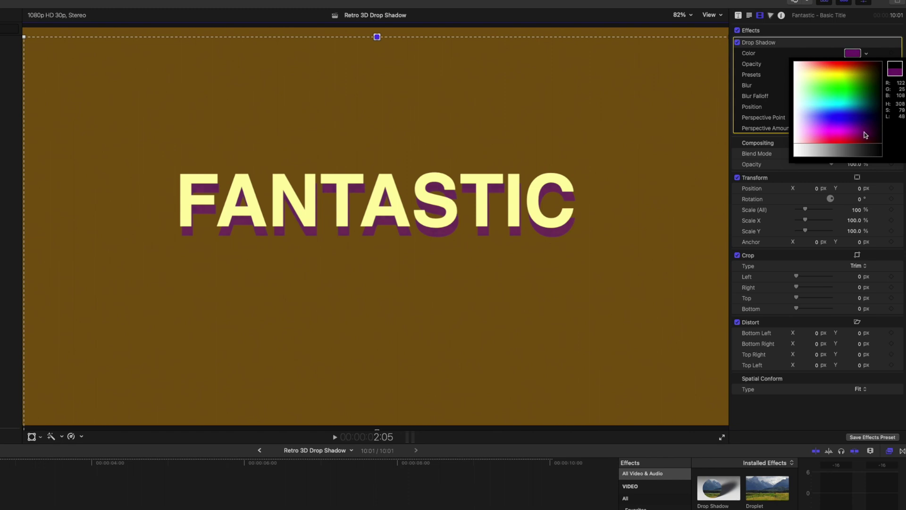
{"action": "left_click", "coordinate": [864, 133]}
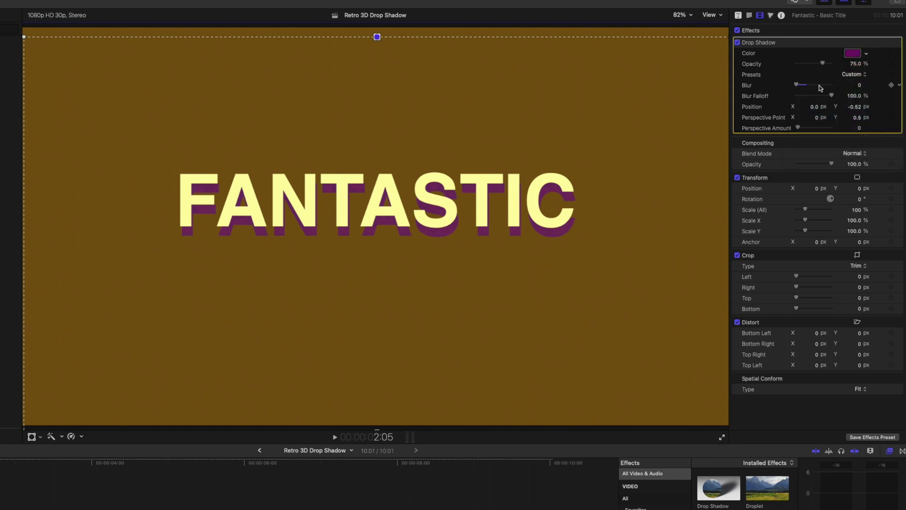
{"action": "mouse_move", "coordinate": [364, 304]}
{"action": "left_mouse_down"}
{"action": "mouse_move", "coordinate": [377, 309]}
{"action": "mouse_move", "coordinate": [381, 300]}
{"action": "mouse_move", "coordinate": [369, 307]}
{"action": "left_mouse_up"}
{"action": "mouse_move", "coordinate": [812, 106]}
{"action": "left_mouse_down"}
{"action": "mouse_move", "coordinate": [845, 107]}
{"action": "mouse_move", "coordinate": [797, 107]}
{"action": "mouse_move", "coordinate": [817, 107]}
{"action": "left_mouse_up"}
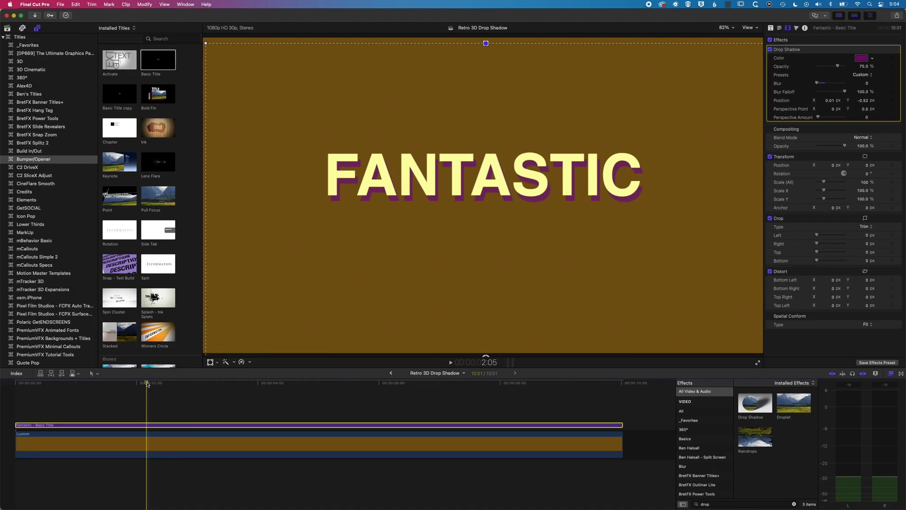
Play from the start to 1:12, nudge the shadow to a Y position of about -0.51 and add a Position keyframe there.
{"action": "left_click_drag", "start_coordinate": [146, 383], "coordinate": [14, 386]}
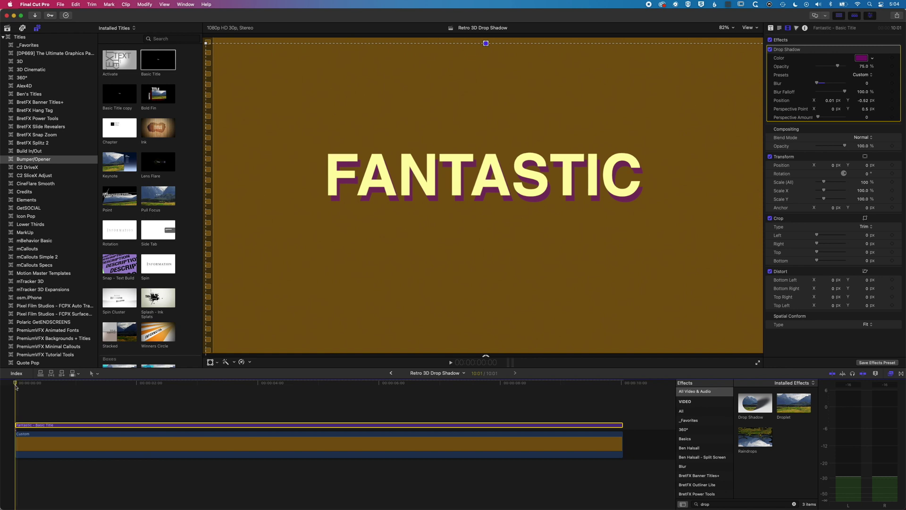
{"action": "key", "text": "space"}
{"action": "key", "text": "space"}
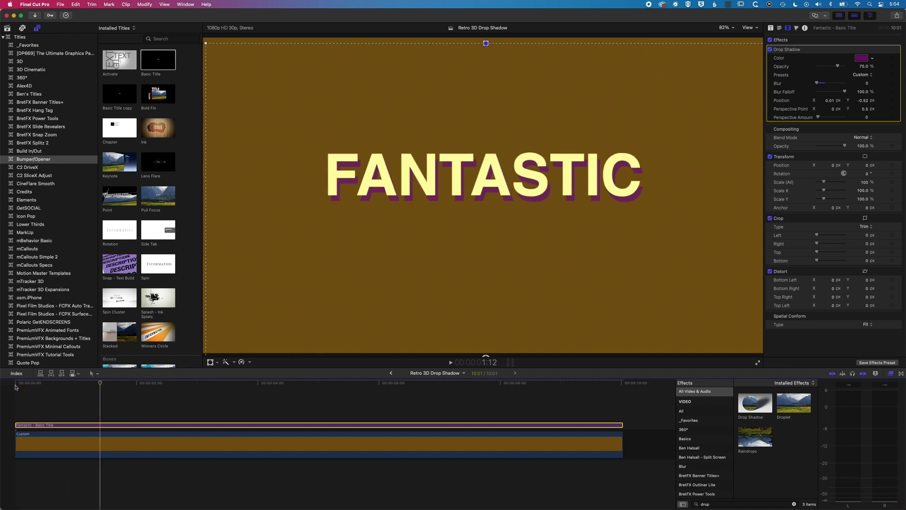
{"action": "left_click_drag", "start_coordinate": [385, 238], "coordinate": [386, 236]}
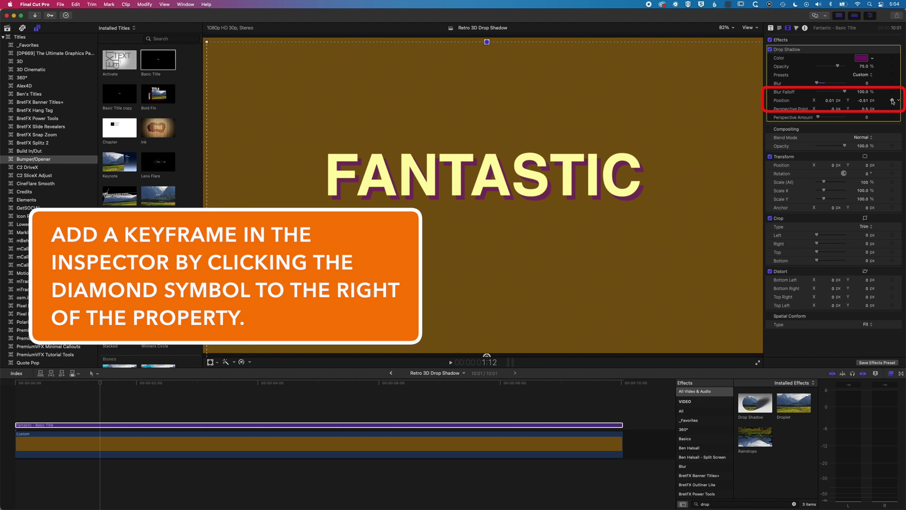
{"action": "left_click", "coordinate": [892, 101]}
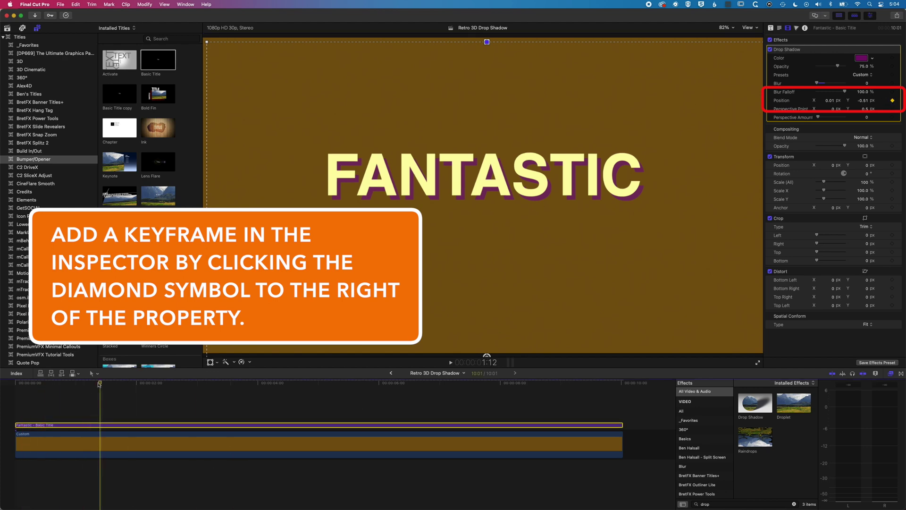
At a point near the start, move the shadow to about X 0.25, Y -0.67 as a second keyframe, and play the animation.
{"action": "left_click_drag", "start_coordinate": [99, 385], "coordinate": [33, 384]}
{"action": "left_click_drag", "start_coordinate": [323, 268], "coordinate": [399, 317]}
{"action": "left_click_drag", "start_coordinate": [35, 383], "coordinate": [11, 373]}
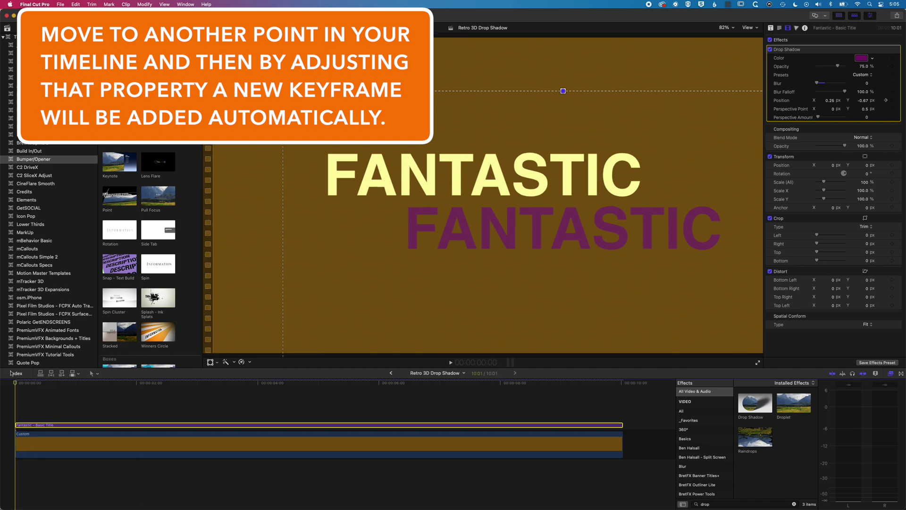
{"action": "key", "text": "space"}
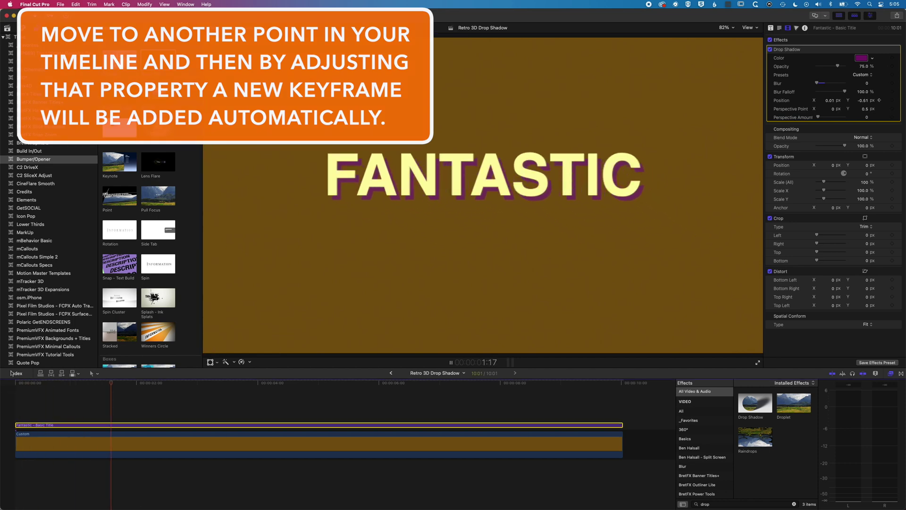
{"action": "key", "text": "space"}
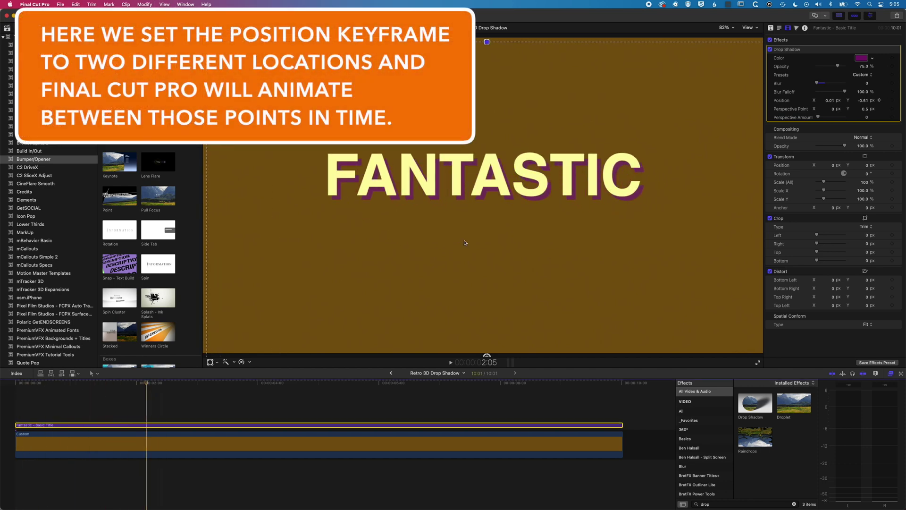
Show the title clip's video animation, move the two Drop Shadow keyframes closer together, to about frames 14 and 25, and play the result.
{"action": "right_click", "coordinate": [181, 424]}
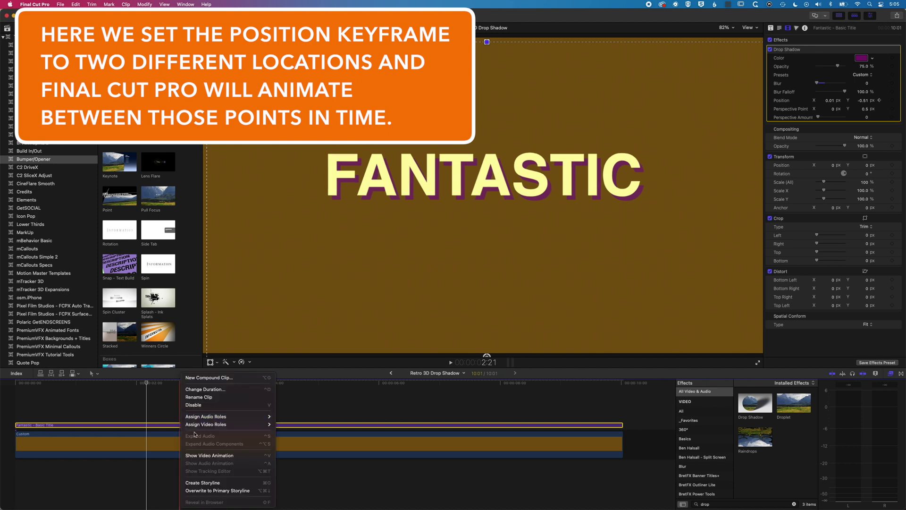
{"action": "left_click", "coordinate": [199, 458]}
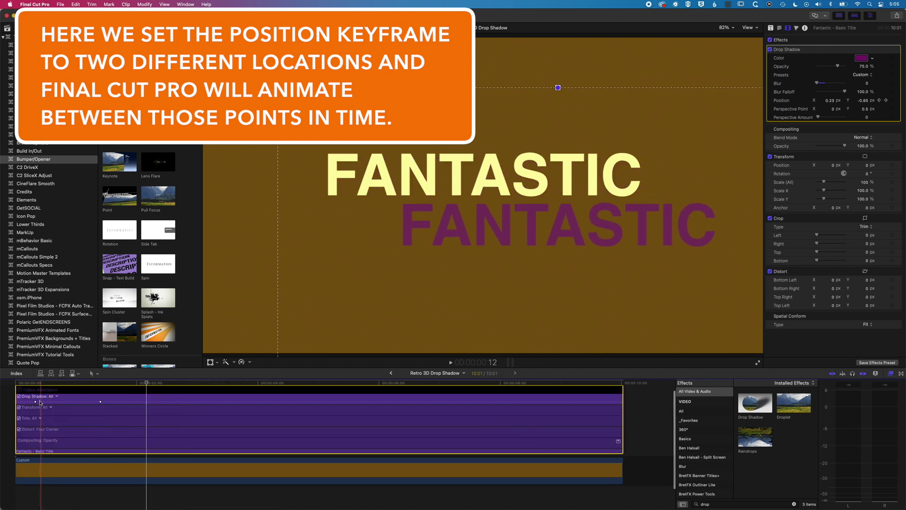
{"action": "left_click_drag", "start_coordinate": [100, 401], "coordinate": [43, 401]}
{"action": "left_click", "coordinate": [11, 383]}
{"action": "key", "text": "space"}
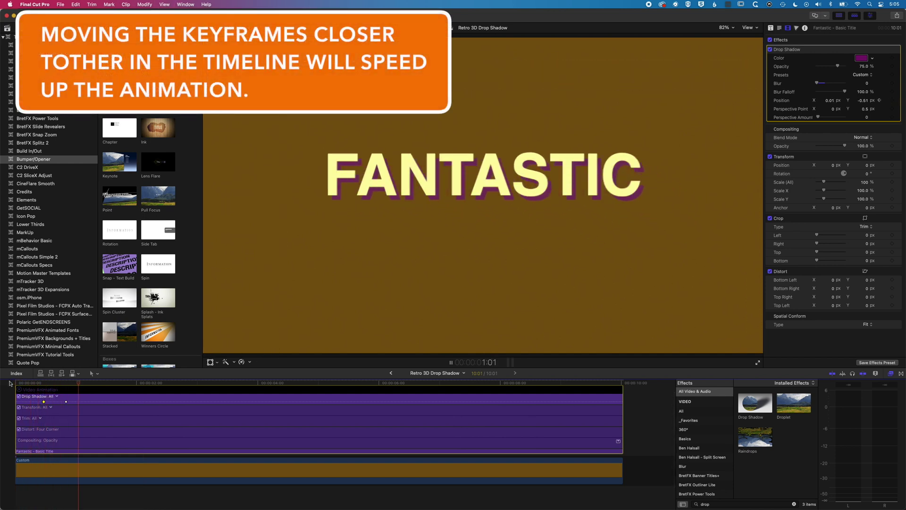
{"action": "key", "text": "space"}
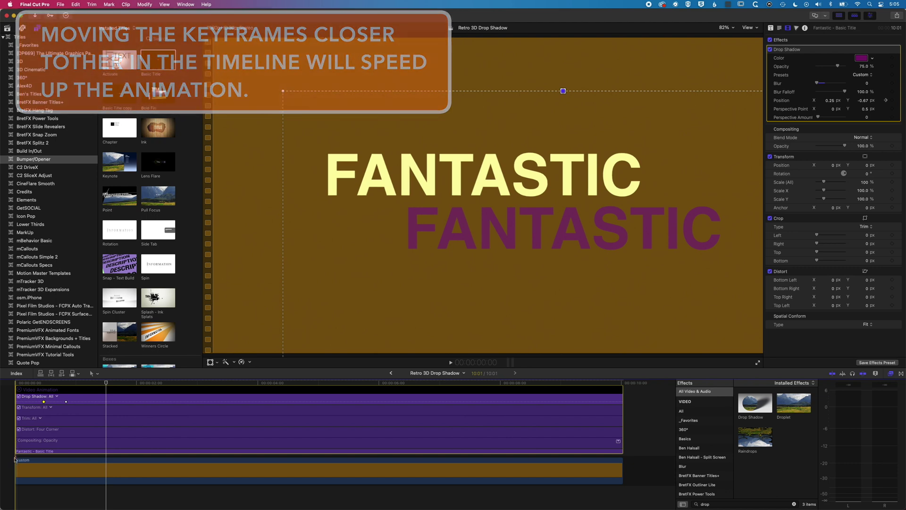
Trim the start of the Fantastic title clip to a duration of 9:19 and hide its video animation.
{"action": "left_click_drag", "start_coordinate": [17, 450], "coordinate": [41, 449]}
{"action": "left_click_drag", "start_coordinate": [107, 383], "coordinate": [46, 390]}
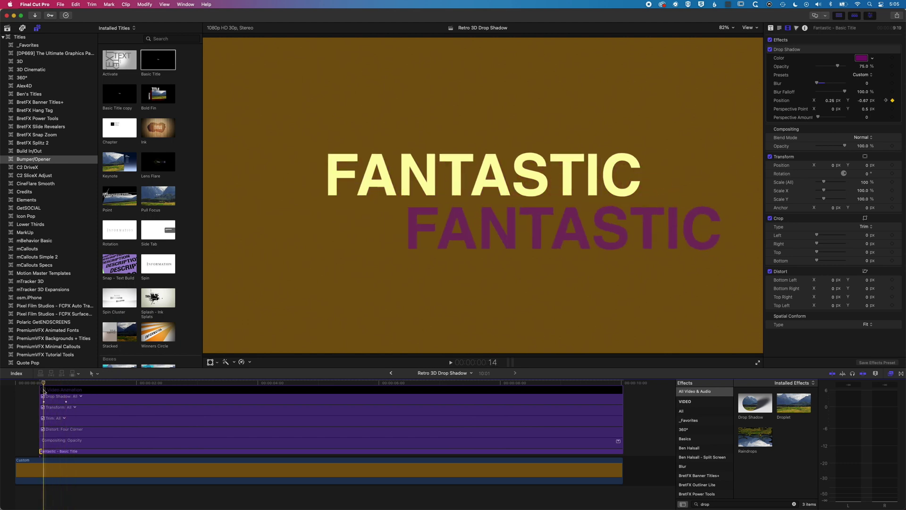
{"action": "left_click", "coordinate": [43, 389]}
{"action": "left_click", "coordinate": [58, 452]}
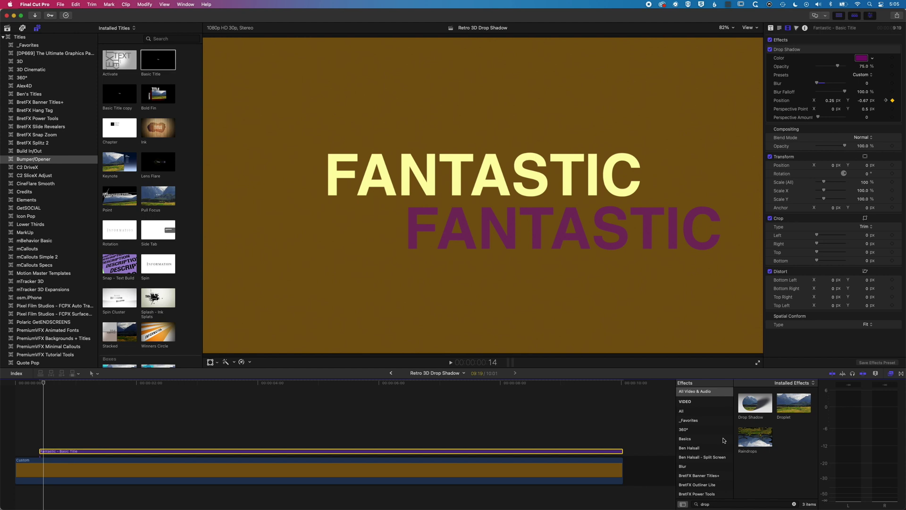
Apply the Slide transition from the Movements category to the Fantastic title clip and play it.
{"action": "left_click", "coordinate": [902, 374]}
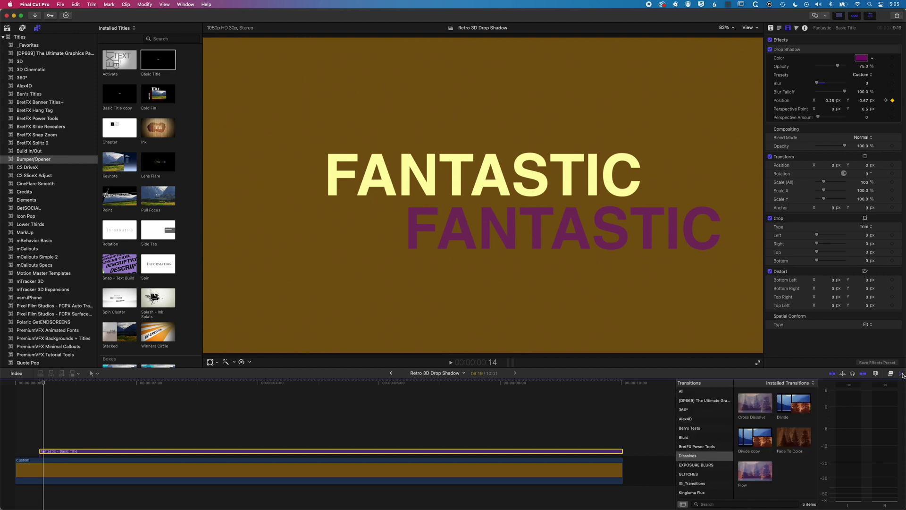
{"action": "scroll", "coordinate": [702, 439], "scroll_direction": "down", "scroll_amount": 5}
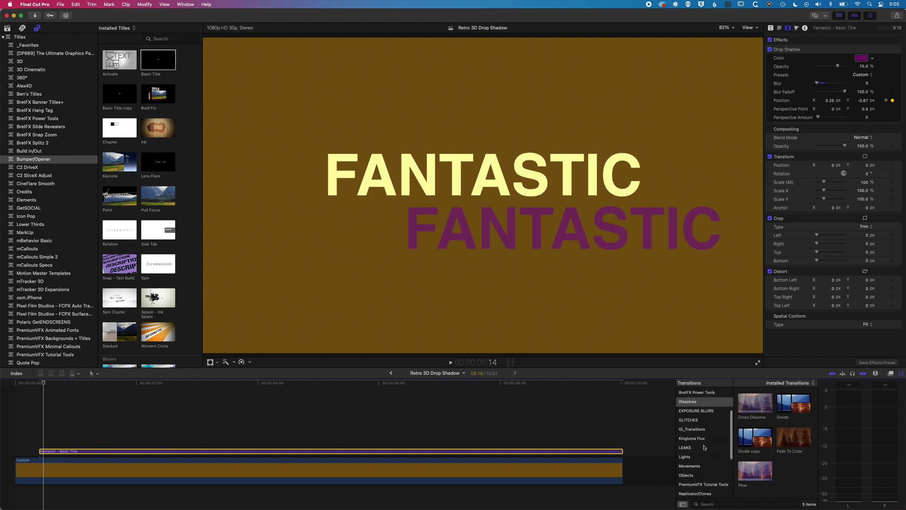
{"action": "scroll", "coordinate": [704, 447], "scroll_direction": "down", "scroll_amount": 1}
{"action": "left_click", "coordinate": [704, 448]}
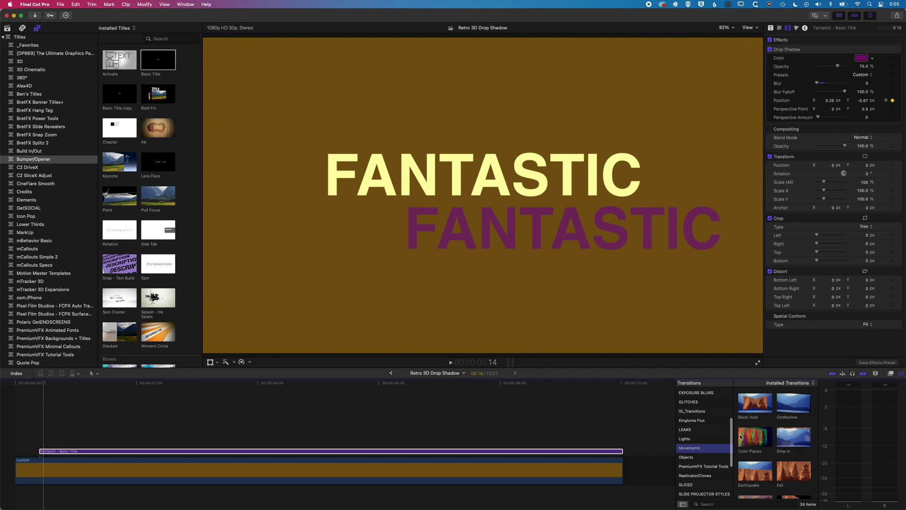
{"action": "scroll", "coordinate": [761, 440], "scroll_direction": "down", "scroll_amount": 8}
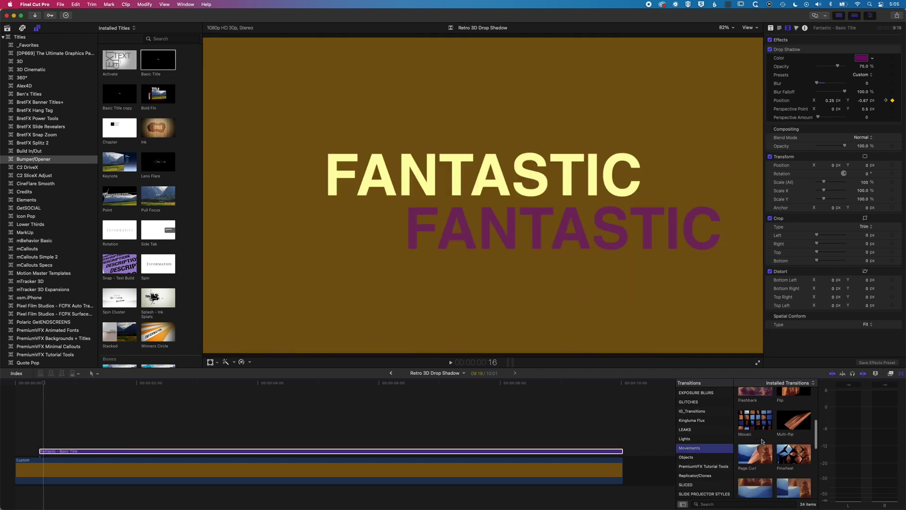
{"action": "scroll", "coordinate": [762, 440], "scroll_direction": "down", "scroll_amount": 2}
{"action": "left_click_drag", "start_coordinate": [755, 408], "coordinate": [414, 454]}
{"action": "left_click", "coordinate": [36, 405]}
{"action": "key", "text": "space"}
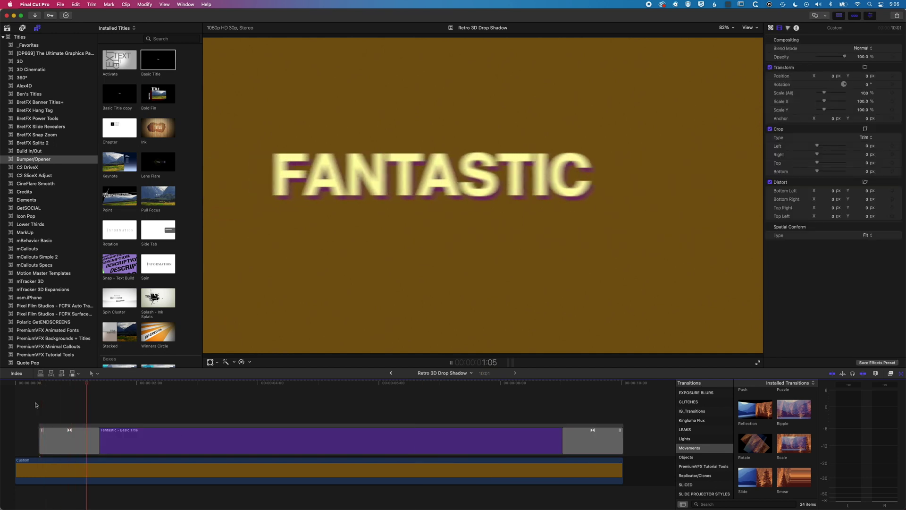
Shorten the opening Slide transition, extend the title back to the start of the timeline, and play the result.
{"action": "left_click_drag", "start_coordinate": [99, 437], "coordinate": [25, 433]}
{"action": "left_click", "coordinate": [35, 394]}
{"action": "key", "text": "space"}
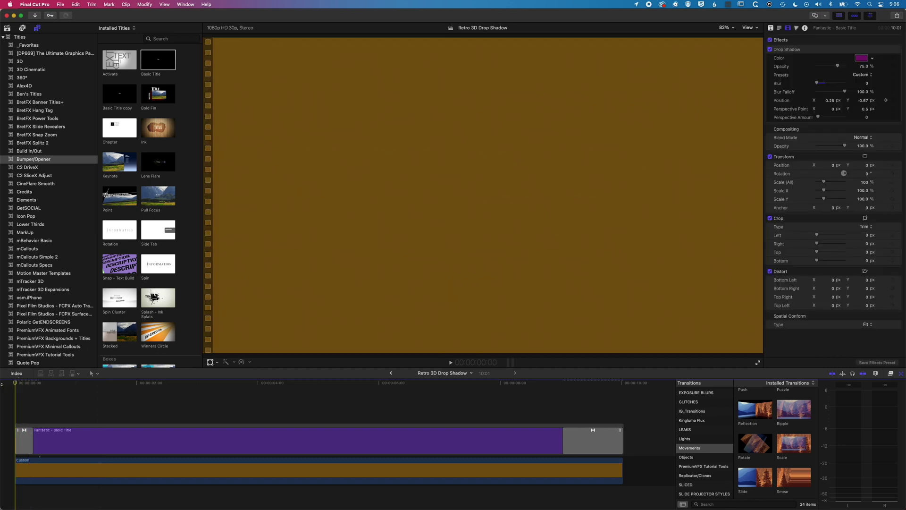
{"action": "key", "text": "space"}
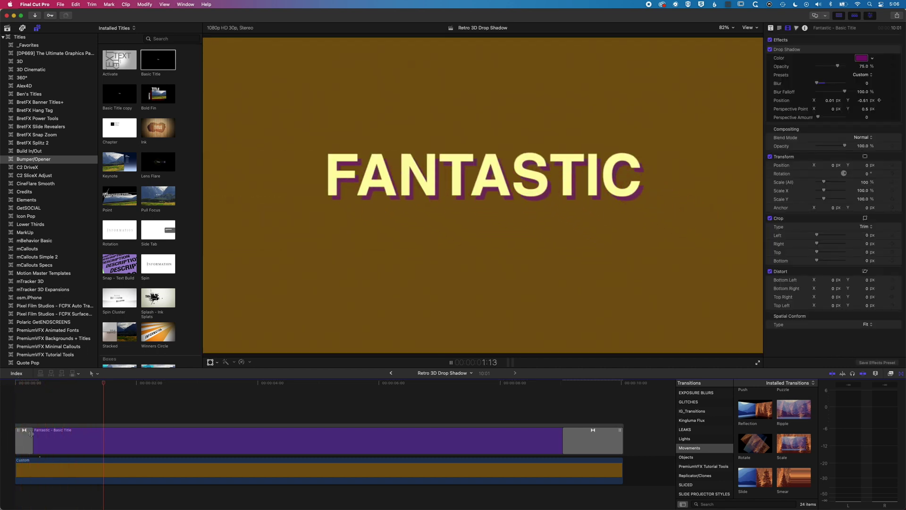
Lengthen the opening Slide transition to 1:00 and review the title's entrance by playing and scrubbing through it.
{"action": "left_click_drag", "start_coordinate": [33, 436], "coordinate": [74, 435]}
{"action": "left_click", "coordinate": [14, 382]}
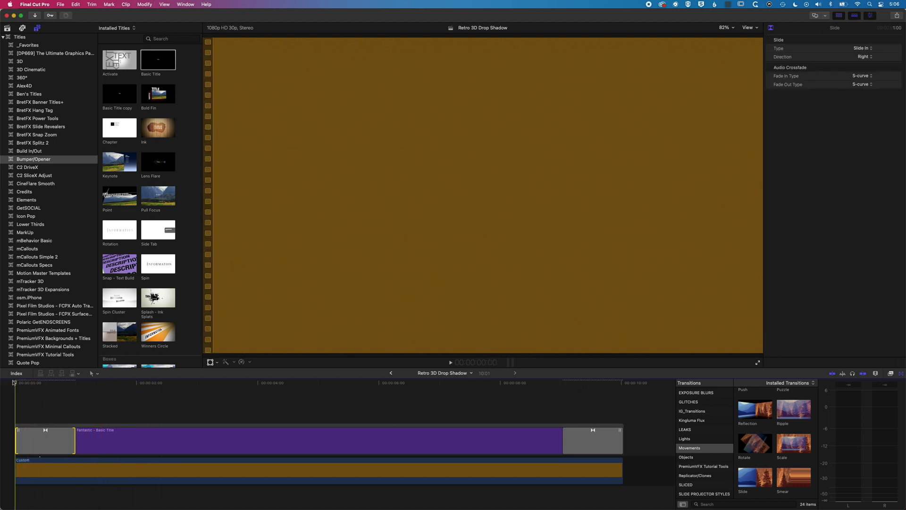
{"action": "key", "text": "space"}
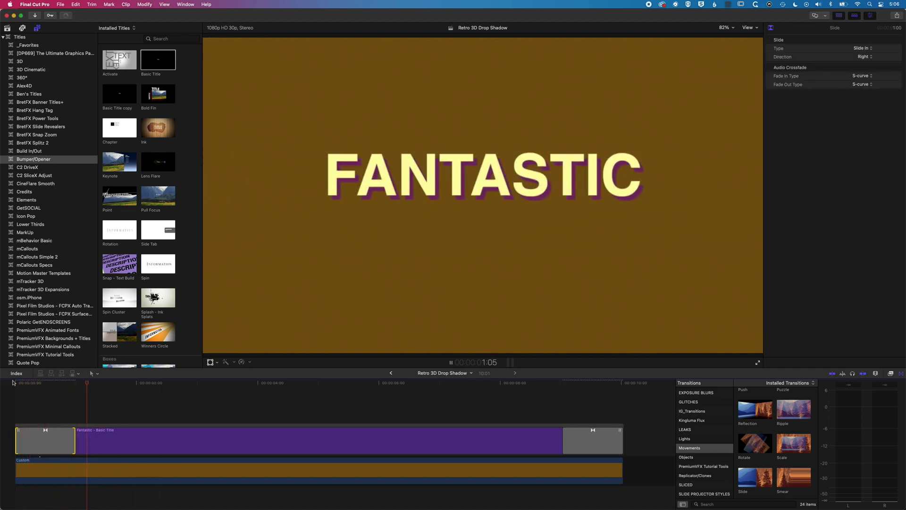
{"action": "left_click_drag", "start_coordinate": [118, 383], "coordinate": [3, 387]}
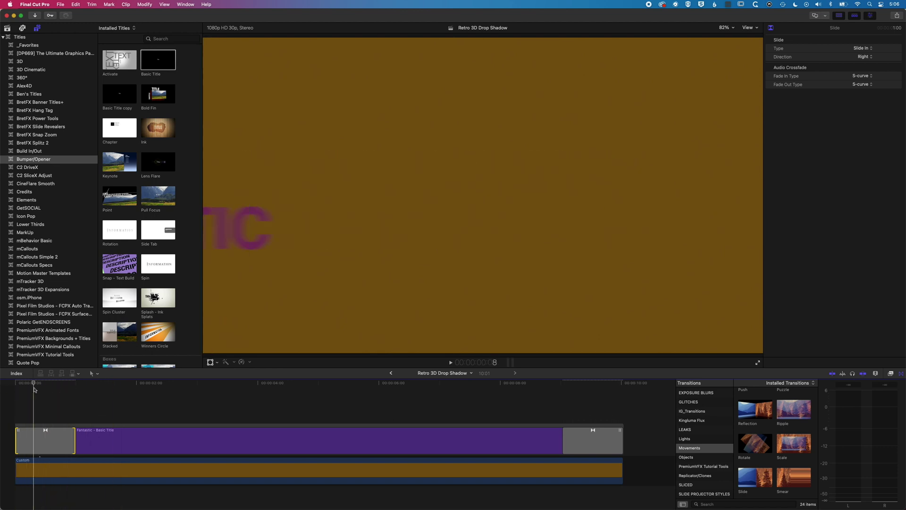
{"action": "left_click", "coordinate": [72, 392]}
{"action": "mouse_move", "coordinate": [70, 391]}
{"action": "left_mouse_down"}
{"action": "mouse_move", "coordinate": [9, 388]}
{"action": "mouse_move", "coordinate": [77, 392]}
{"action": "left_mouse_up"}
Show the title clip's video animation again and go to its second Drop Shadow keyframe, at frame 25.
{"action": "left_click", "coordinate": [155, 446]}
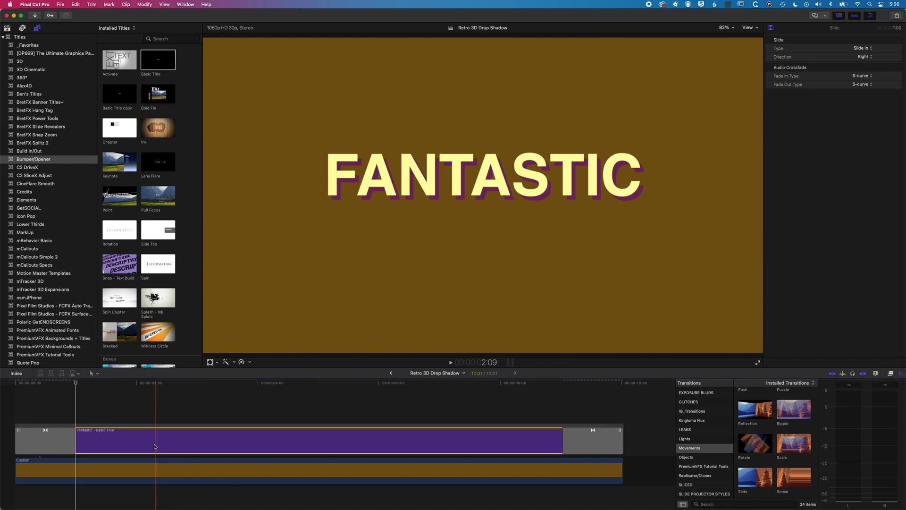
{"action": "right_click", "coordinate": [156, 435]}
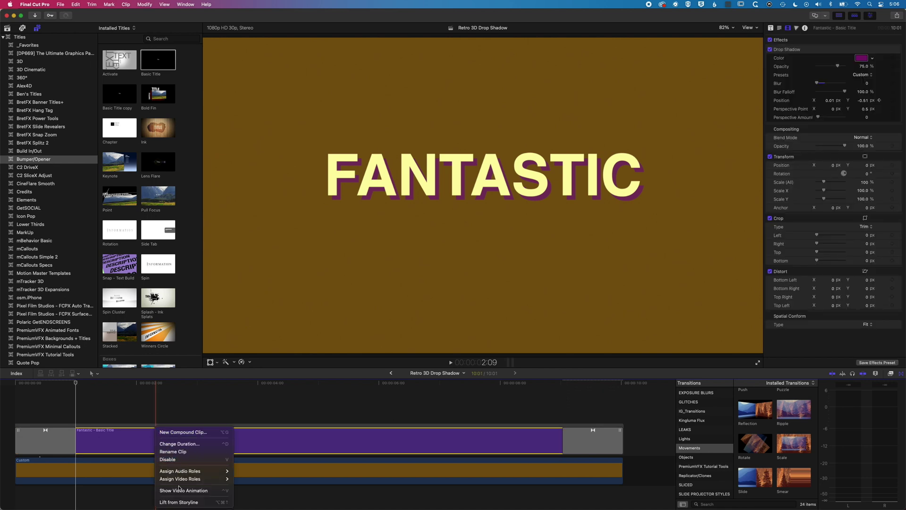
{"action": "key", "text": "Return"}
{"action": "key", "text": "alt+semicolon"}
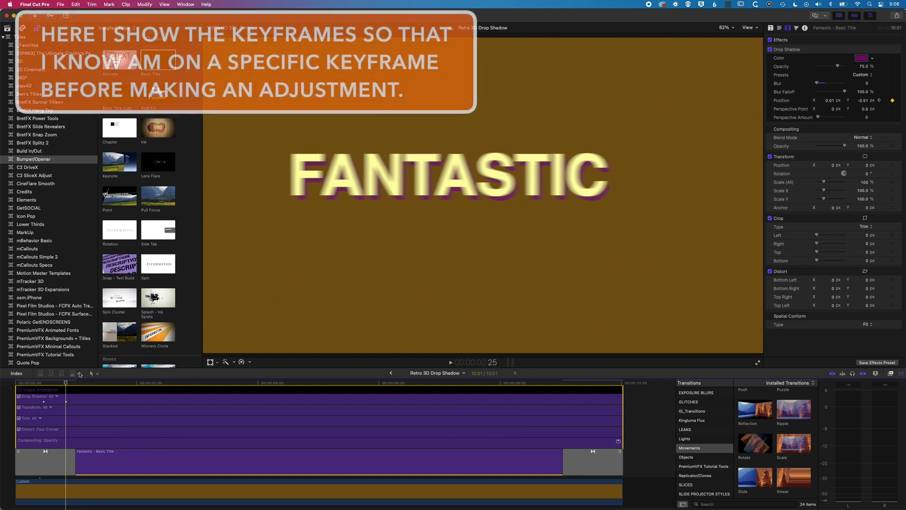
At the first Drop Shadow keyframe, frame 14, move the shadow far right to about X 2.04, Y -0.61 and play from the start.
{"action": "left_click_drag", "start_coordinate": [66, 383], "coordinate": [42, 383]}
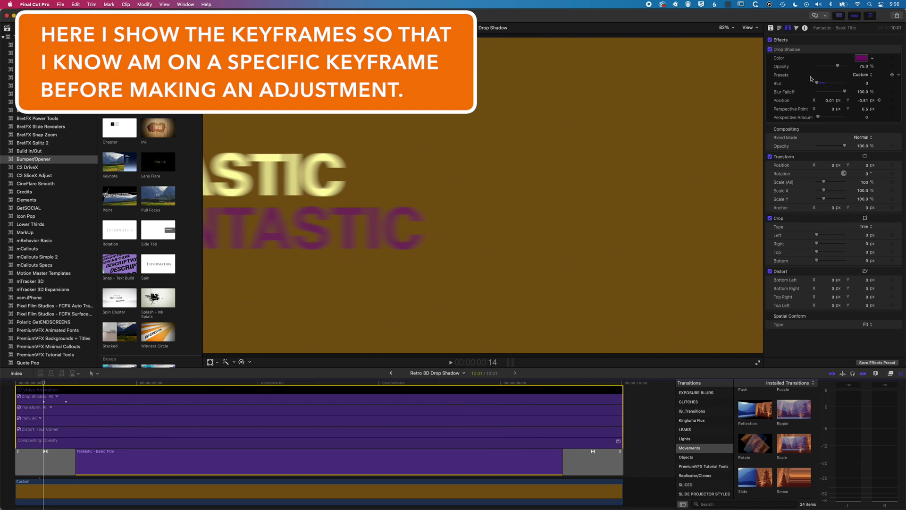
{"action": "left_click", "coordinate": [805, 51]}
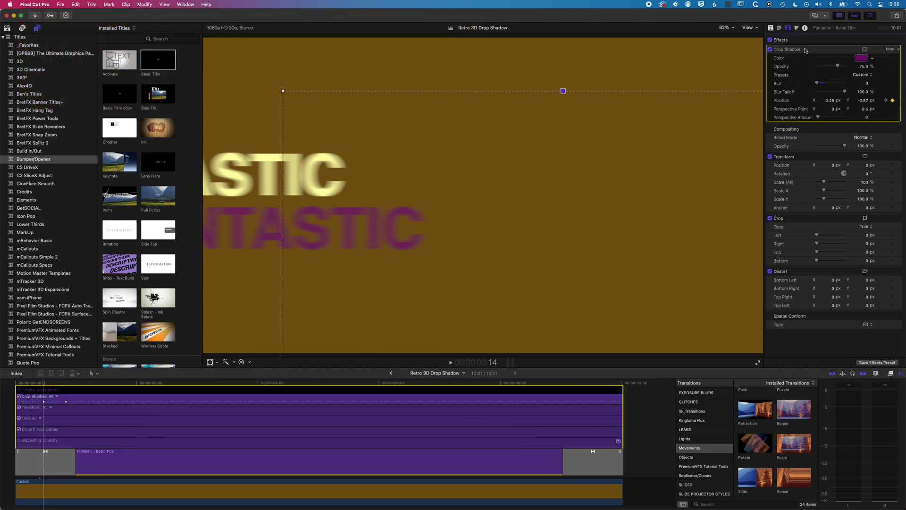
{"action": "left_click_drag", "start_coordinate": [348, 303], "coordinate": [712, 302]}
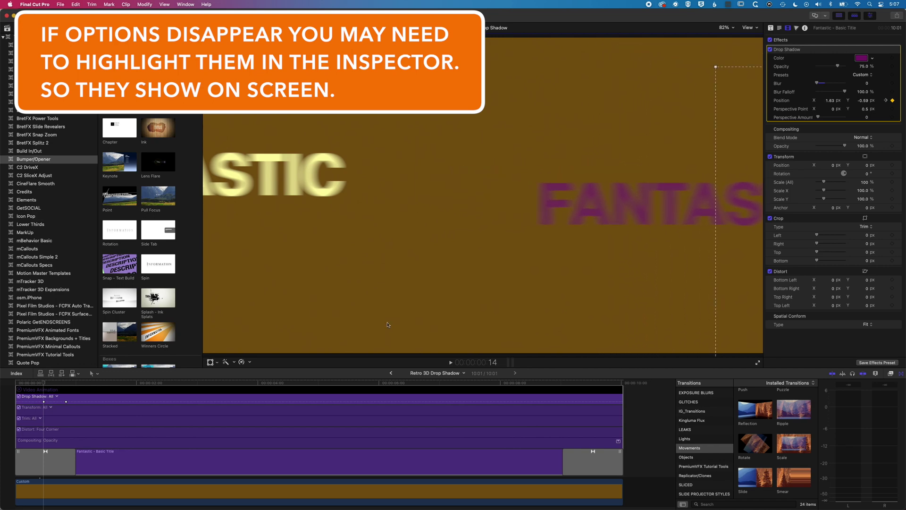
{"action": "left_click", "coordinate": [44, 383]}
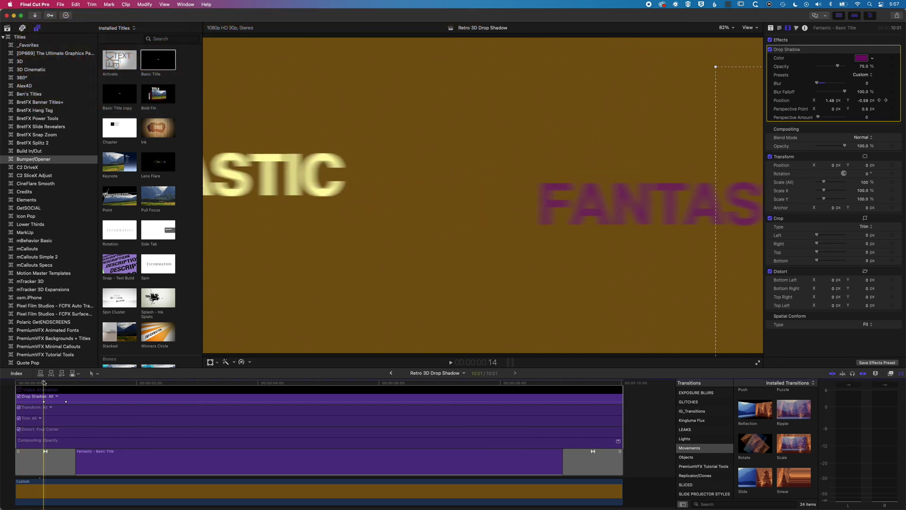
{"action": "left_click_drag", "start_coordinate": [726, 285], "coordinate": [904, 281]}
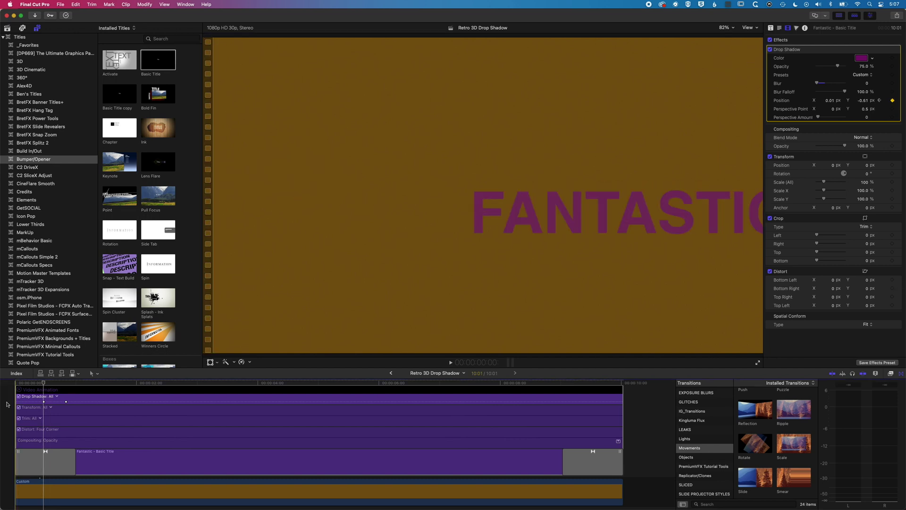
{"action": "left_click_drag", "start_coordinate": [45, 383], "coordinate": [1, 386]}
{"action": "key", "text": "space"}
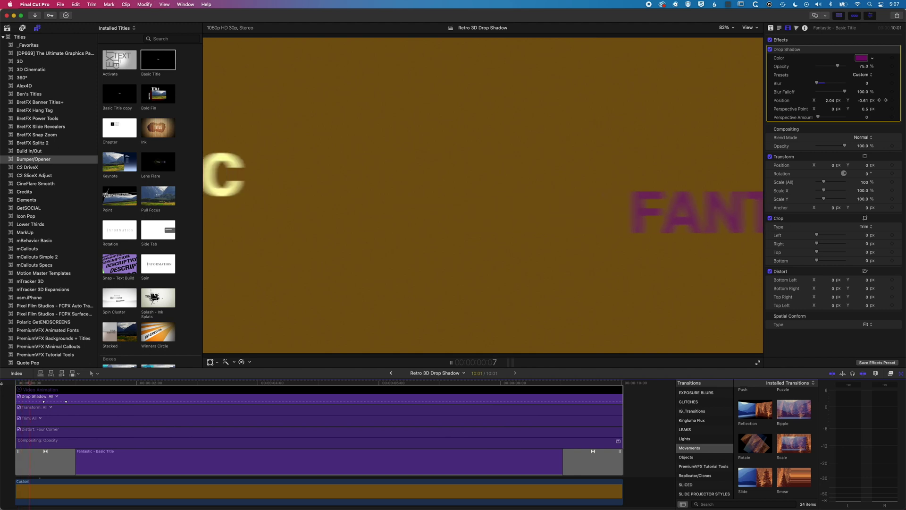
Select the title clip and, at the start of the timeline, add a Drop Shadow opacity keyframe set to 0%.
{"action": "key", "text": "space"}
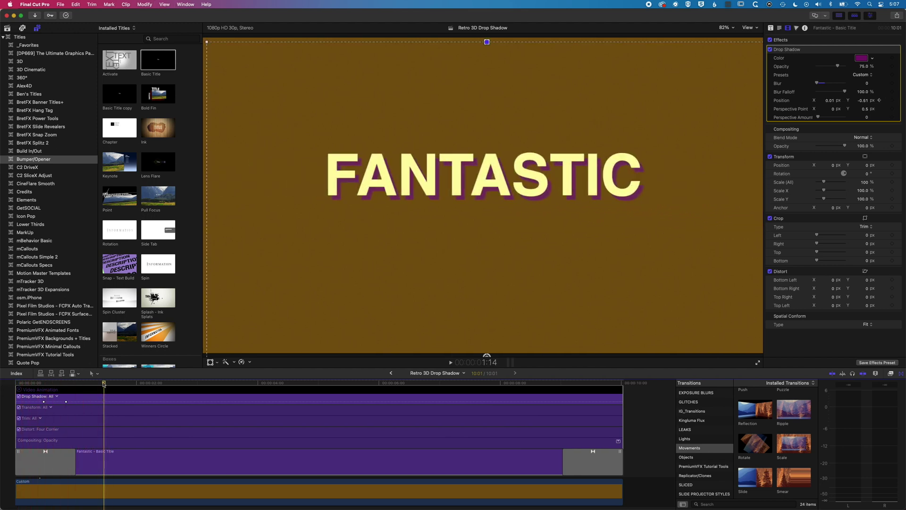
{"action": "left_click_drag", "start_coordinate": [104, 383], "coordinate": [75, 384]}
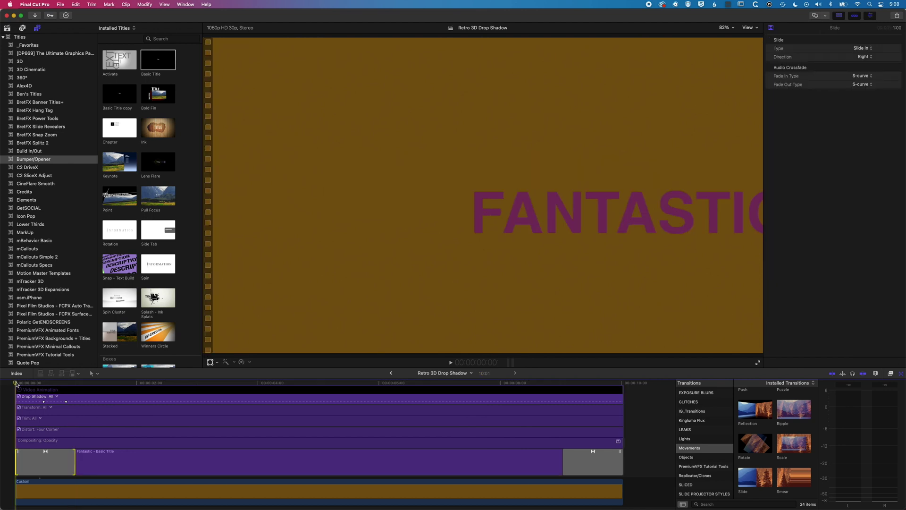
{"action": "mouse_move", "coordinate": [15, 383]}
{"action": "left_mouse_down"}
{"action": "mouse_move", "coordinate": [43, 384]}
{"action": "mouse_move", "coordinate": [16, 384]}
{"action": "left_mouse_up"}
{"action": "left_click", "coordinate": [145, 456]}
{"action": "key", "text": "Home"}
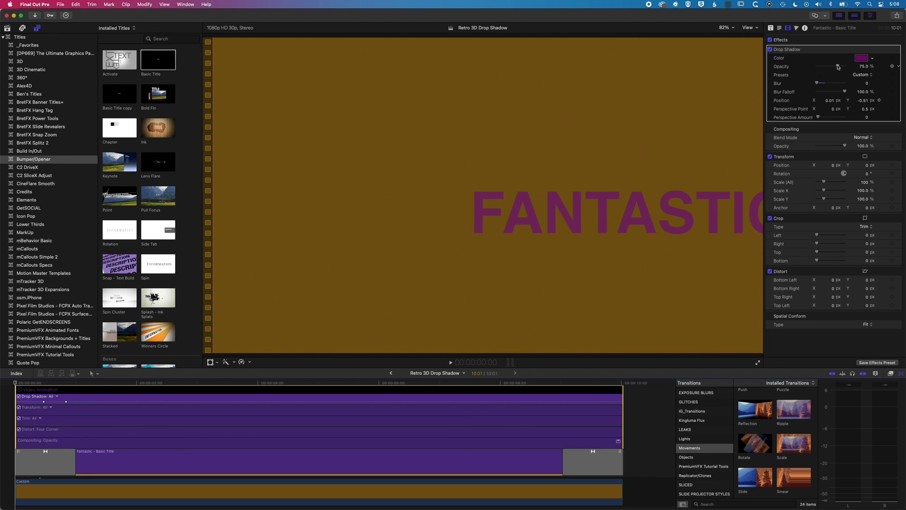
{"action": "left_click_drag", "start_coordinate": [839, 67], "coordinate": [264, 290]}
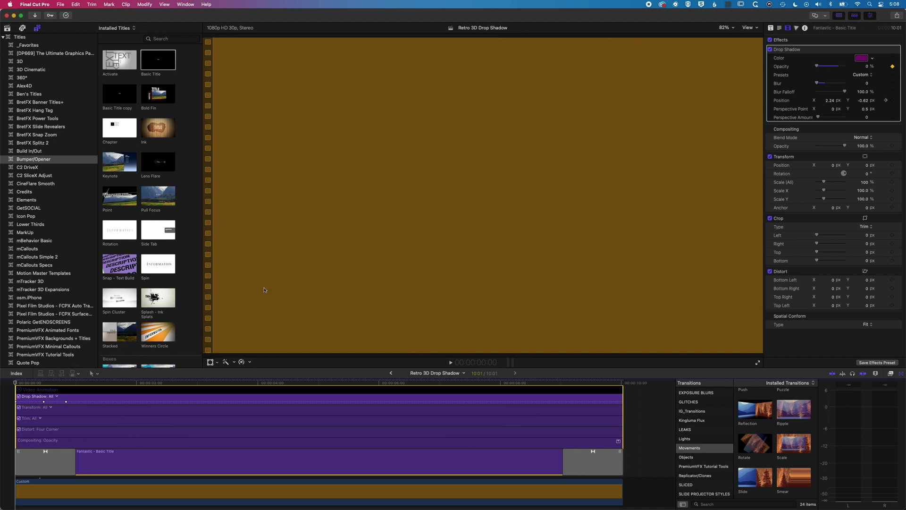
Add a Drop Shadow opacity keyframe at 0% on frame 14, and raise the opacity to about 82% at frame 17.
{"action": "left_click_drag", "start_coordinate": [16, 383], "coordinate": [43, 384]}
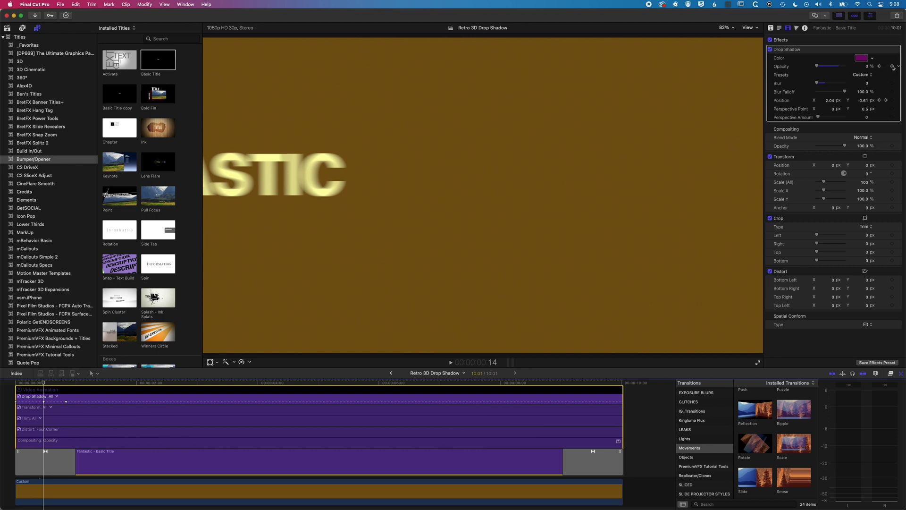
{"action": "left_click_drag", "start_coordinate": [44, 383], "coordinate": [50, 382]}
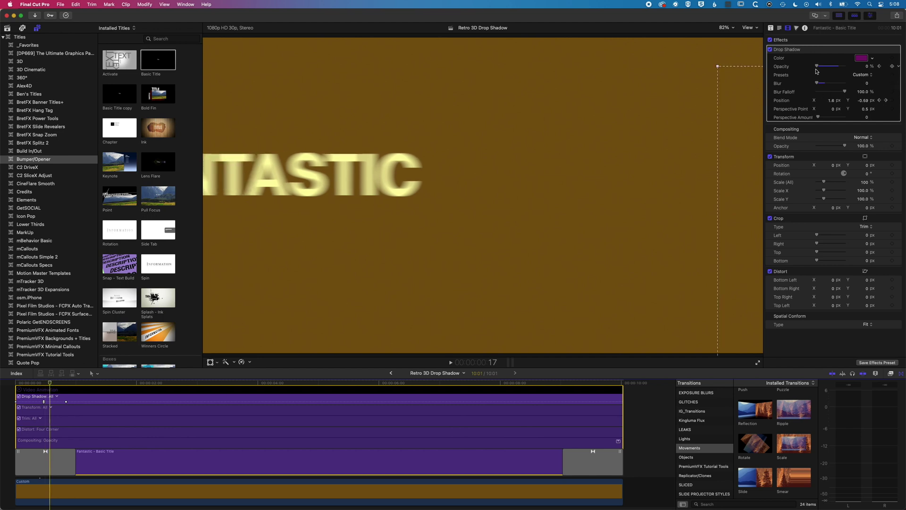
{"action": "left_click_drag", "start_coordinate": [817, 66], "coordinate": [837, 66]}
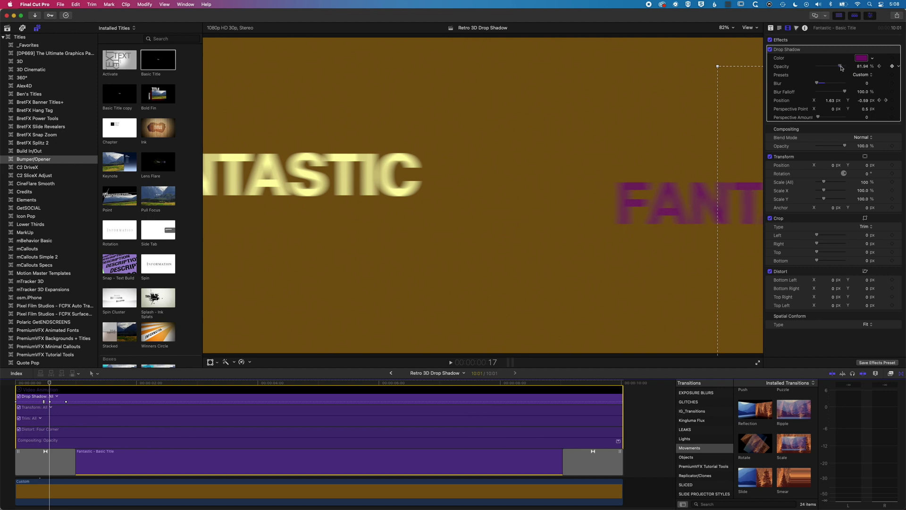
Play the title's entrance from the start several times and scrub through it to check the shadow's timed appearance.
{"action": "left_click_drag", "start_coordinate": [49, 382], "coordinate": [10, 368]}
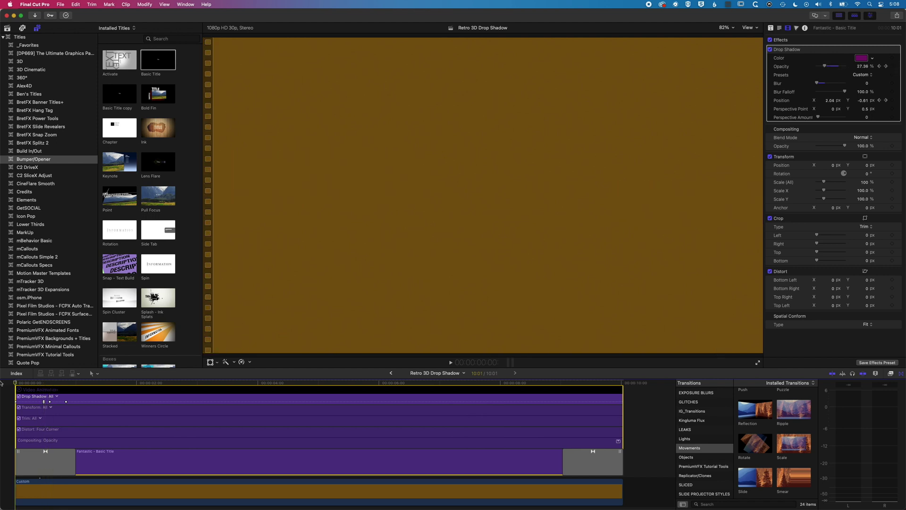
{"action": "key", "text": "space"}
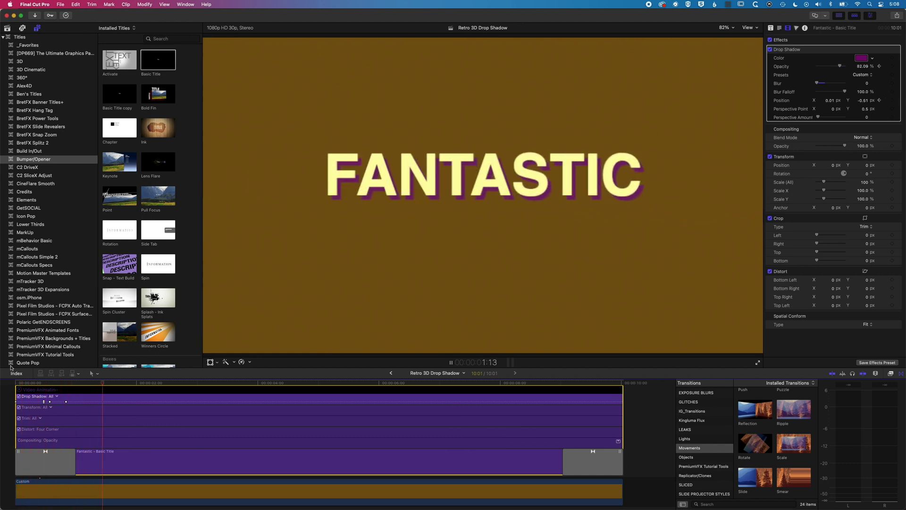
{"action": "key", "text": "Home"}
{"action": "key", "text": "Home"}
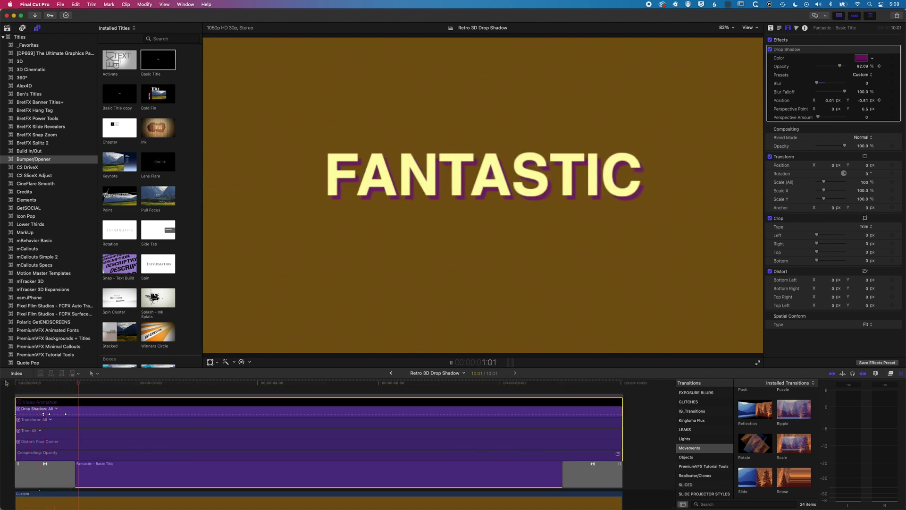
{"action": "key", "text": "space"}
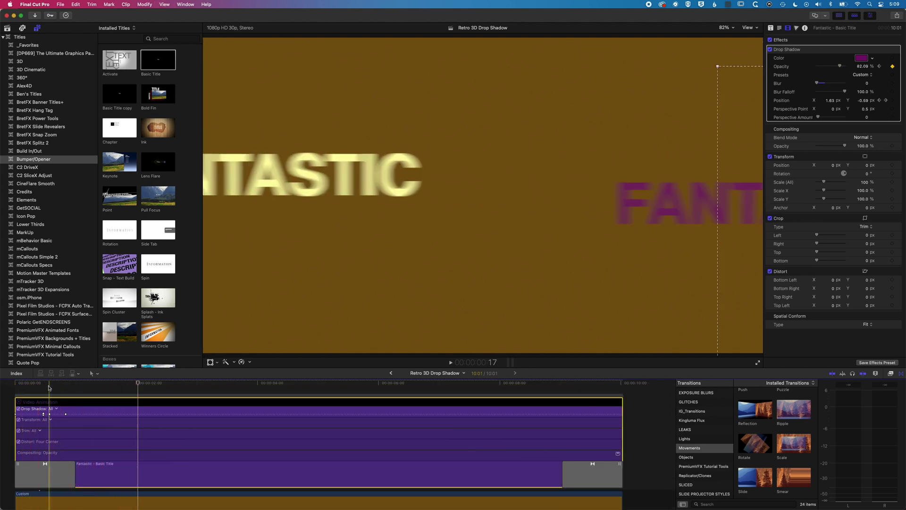
{"action": "key", "text": "space"}
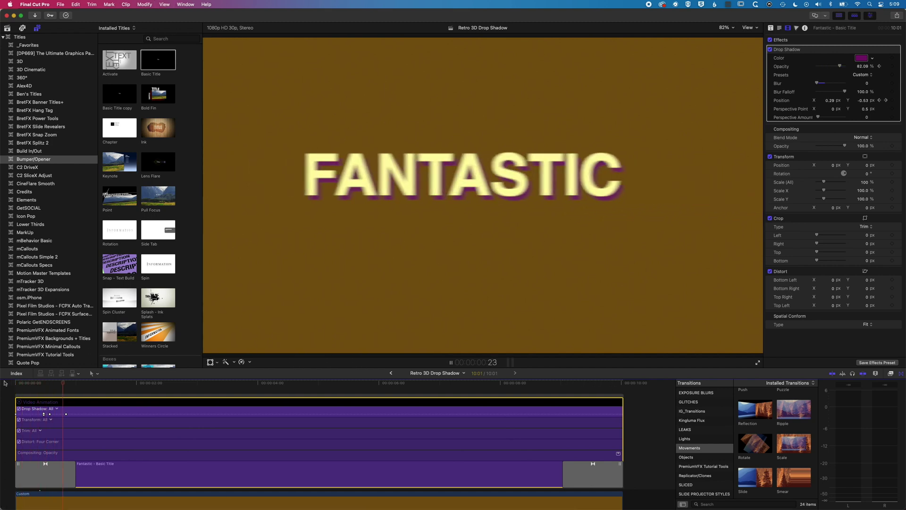
{"action": "left_click_drag", "start_coordinate": [35, 384], "coordinate": [88, 383]}
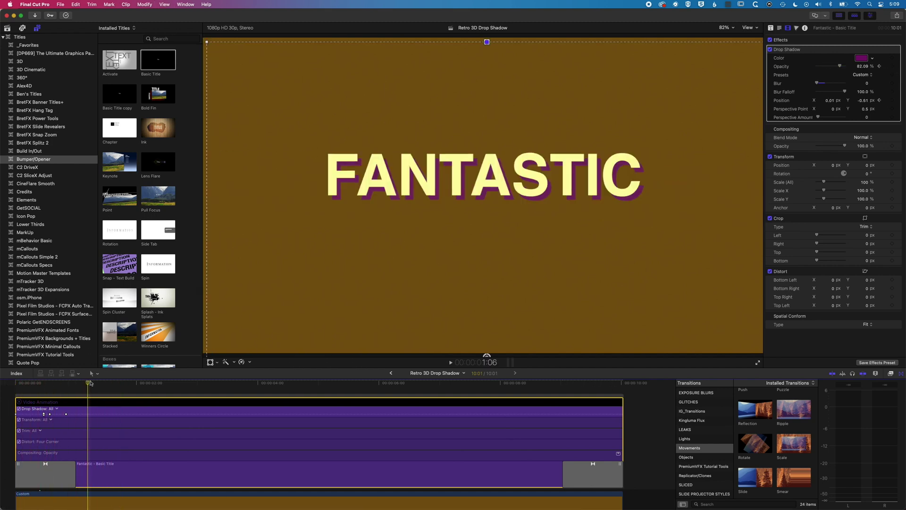